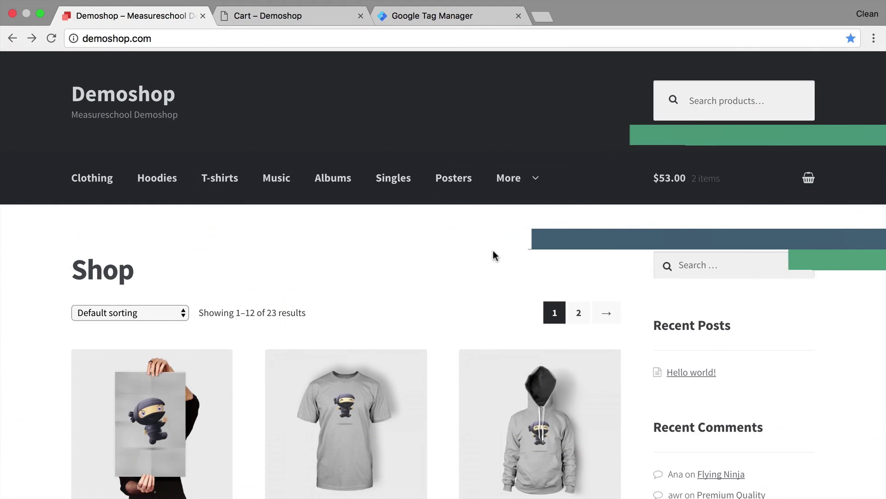
Open and close the Flying Ninja quick view, then open the Happy Ninja T-shirt quick view.
scroll(492, 252, down, 4)
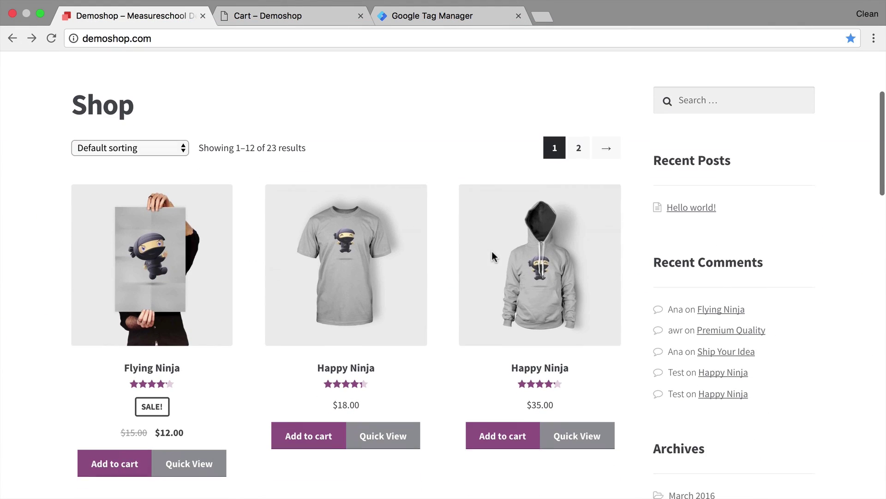
click(184, 467)
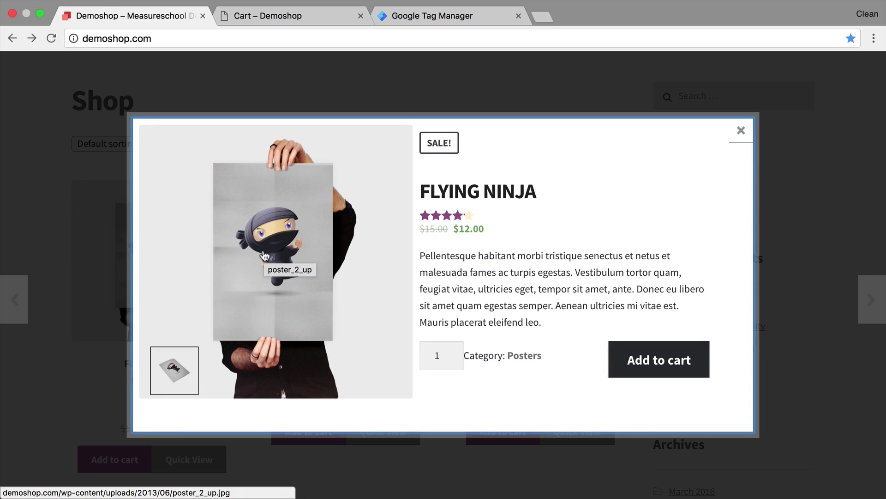
click(741, 130)
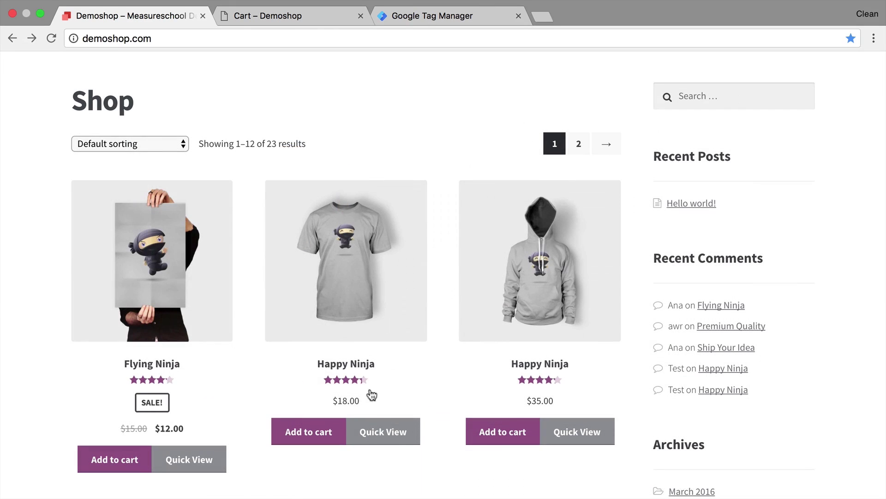
click(396, 439)
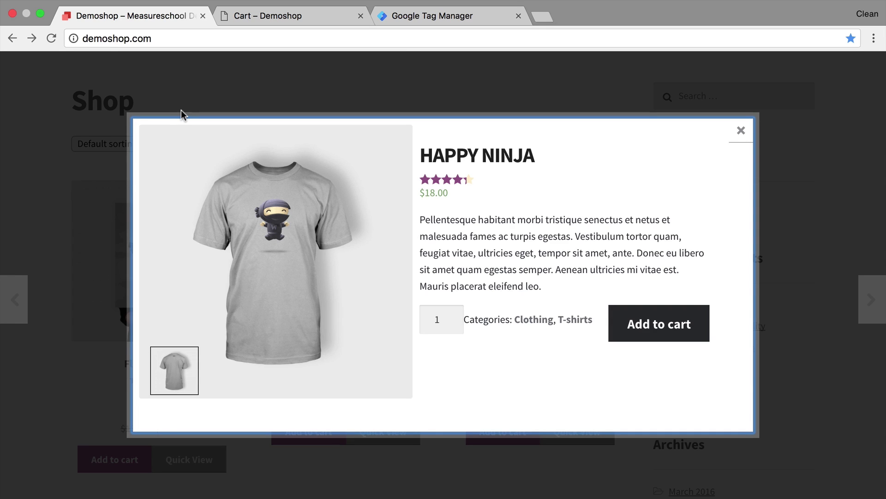
From the Triggers list, create a new Element Visibility trigger using ID as the selection method.
click(423, 21)
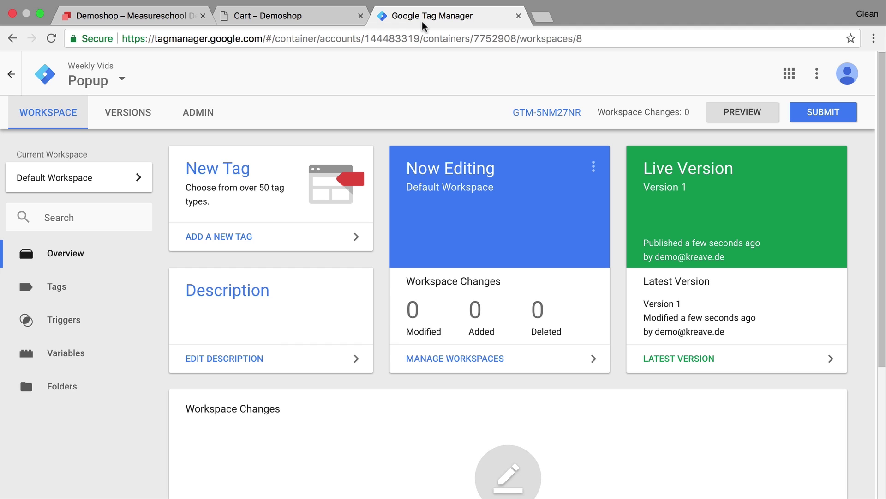
click(72, 320)
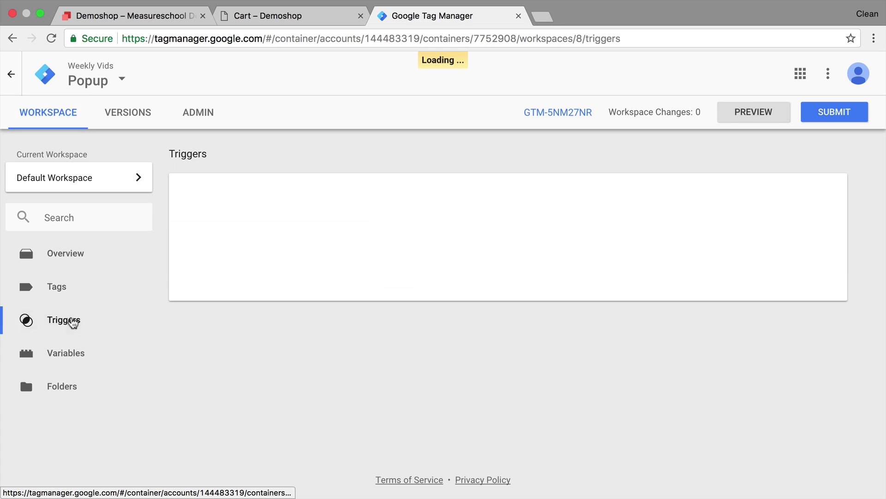
click(213, 192)
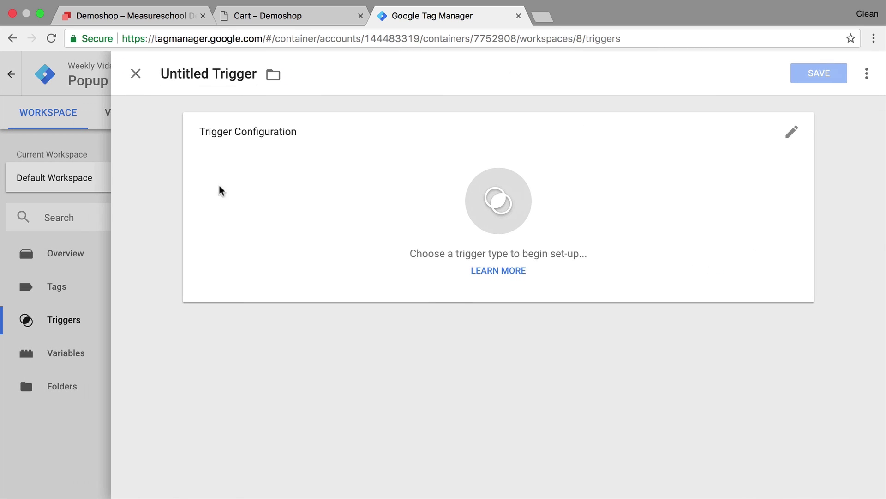
click(331, 182)
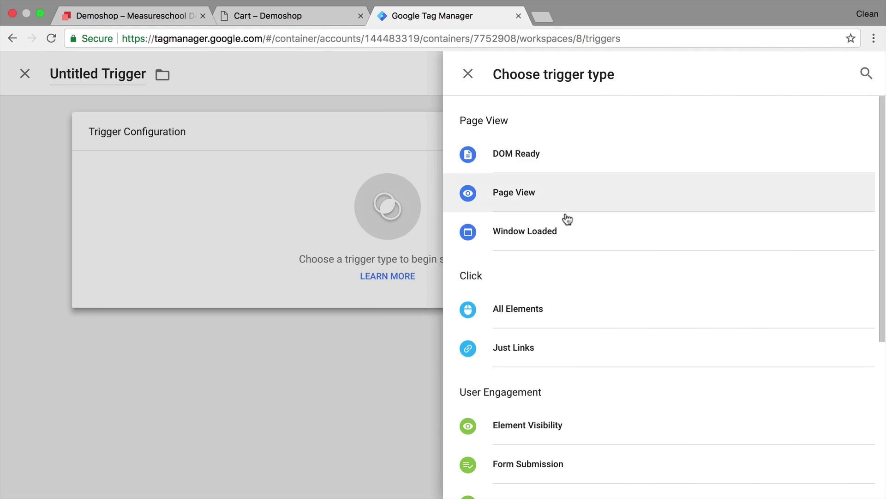
scroll(572, 366, down, 1)
scroll(572, 366, down, 3)
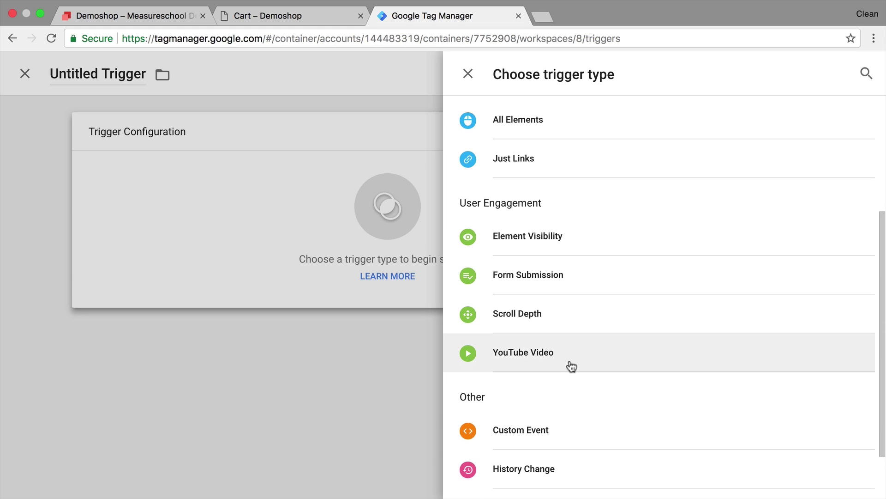
click(530, 251)
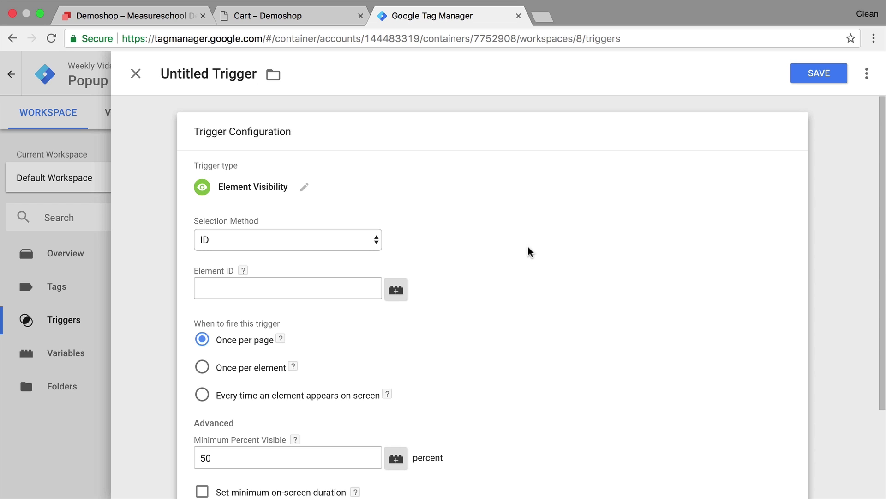
click(215, 247)
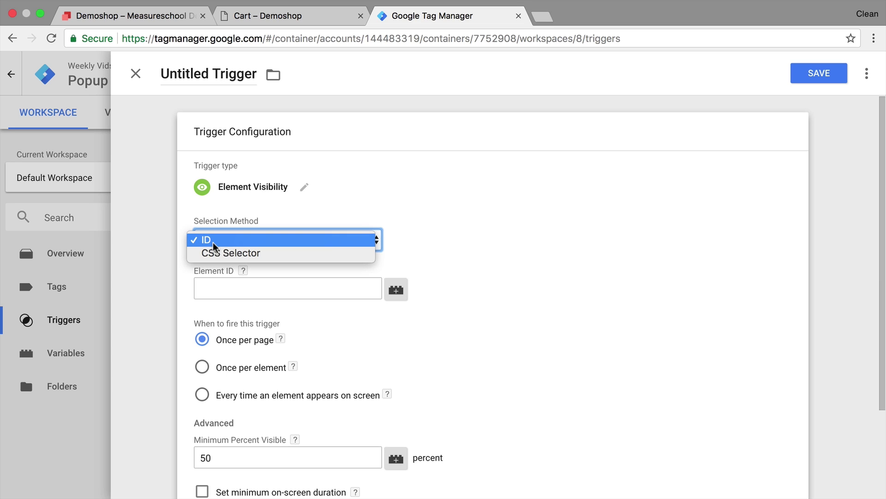
click(389, 208)
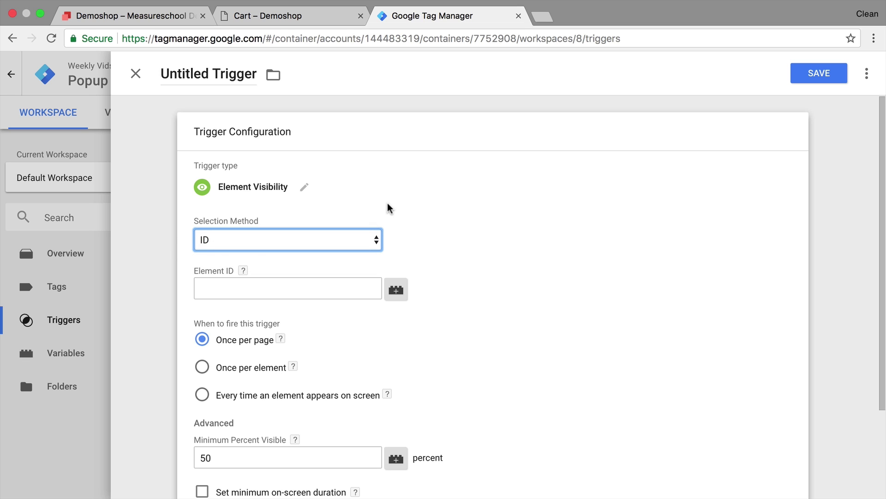
Inspect the quick view popup's description in DevTools and select its remodal-wrapper div.
click(140, 19)
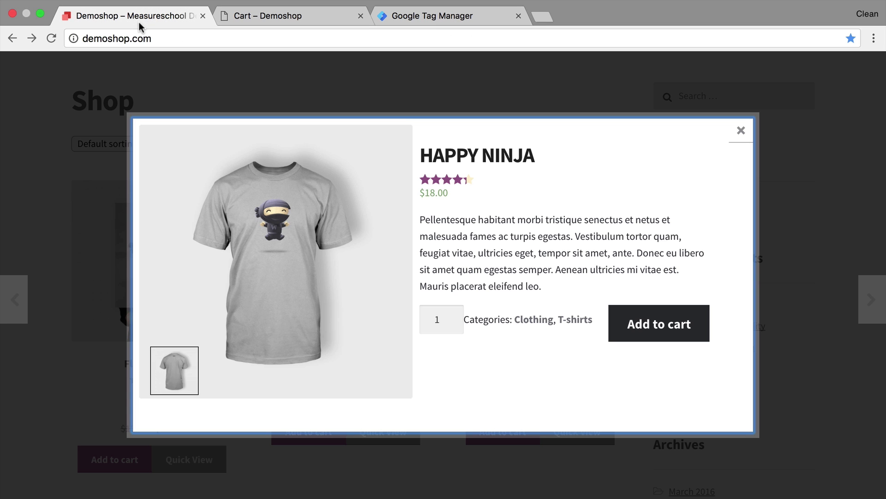
right_click(541, 251)
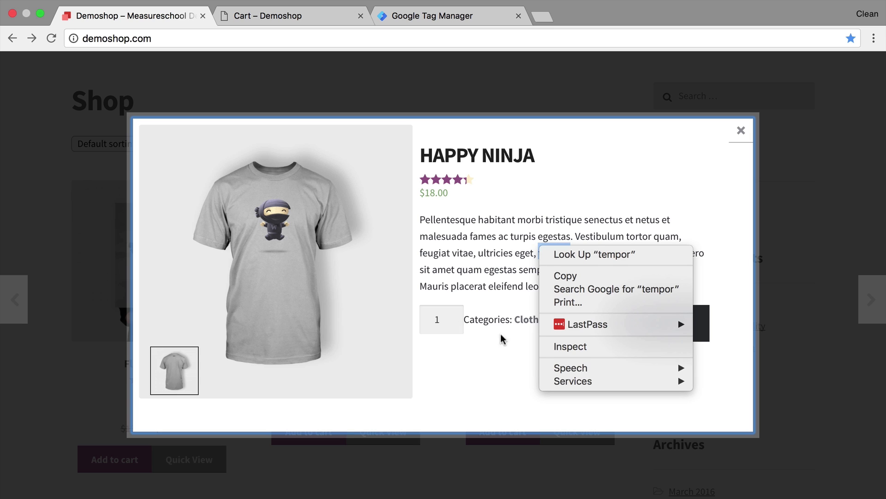
click(564, 348)
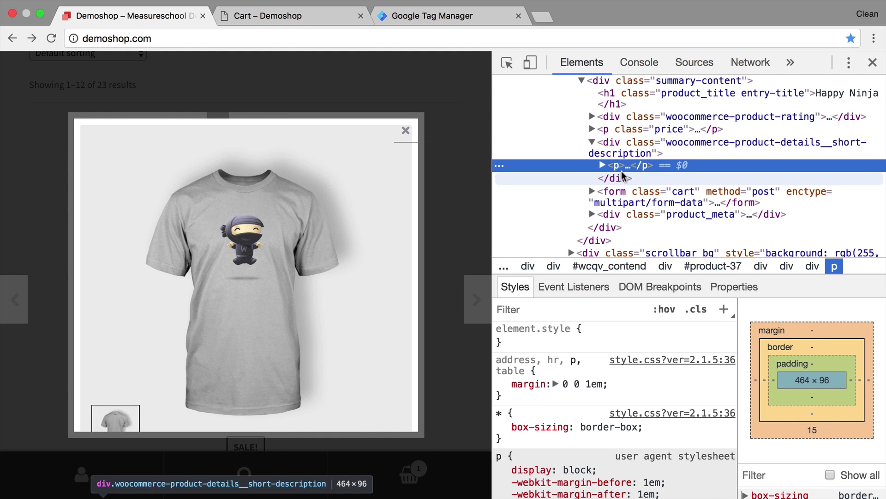
scroll(621, 173, up, 8)
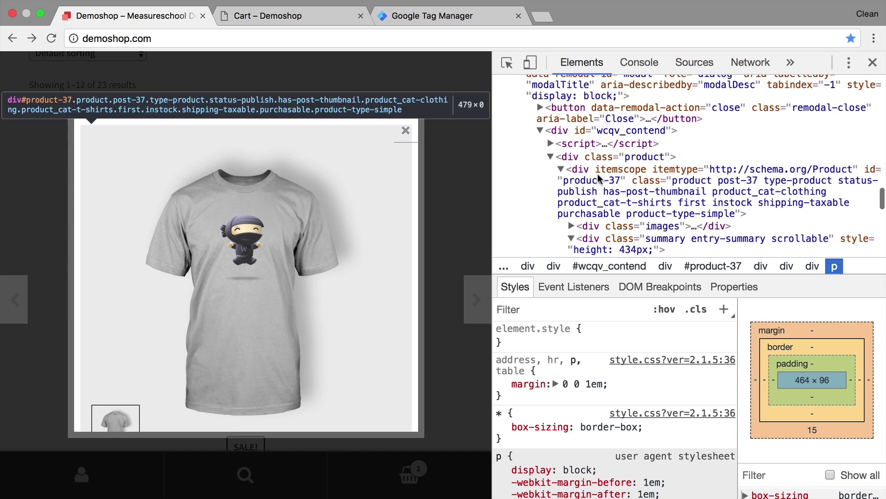
click(622, 98)
scroll(622, 102, up, 5)
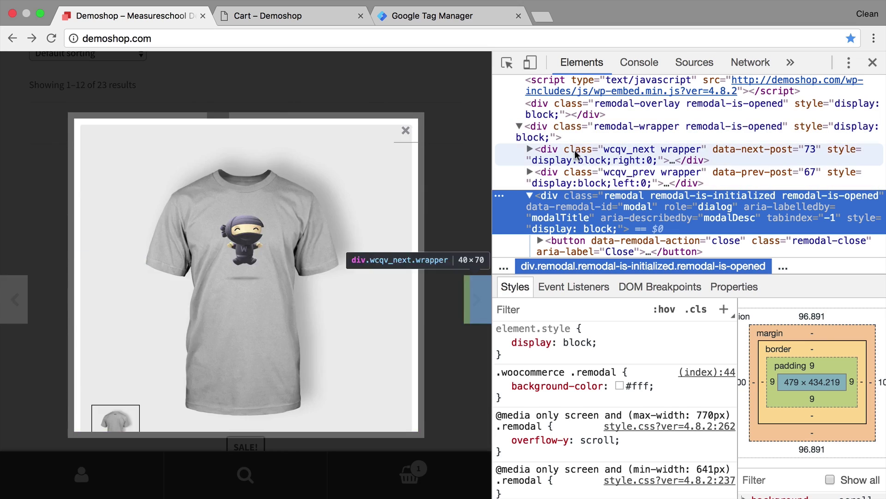
scroll(571, 129, up, 2)
scroll(571, 128, up, 5)
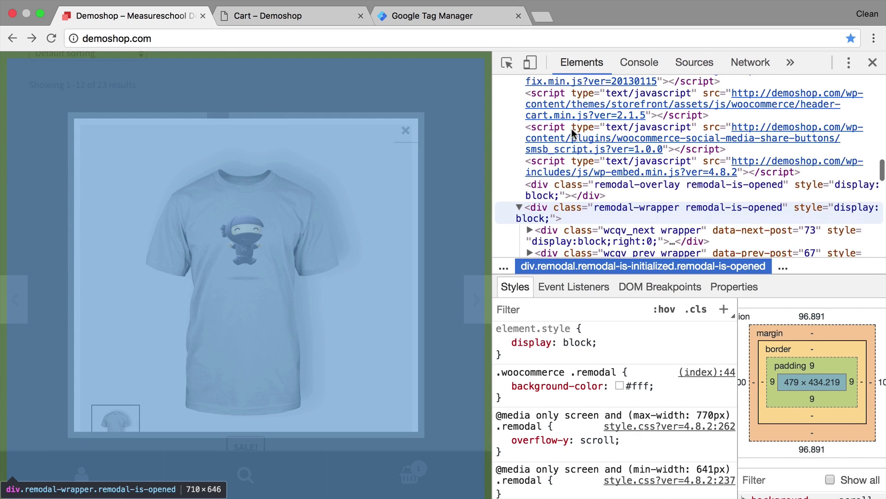
scroll(572, 128, down, 5)
scroll(572, 129, down, 1)
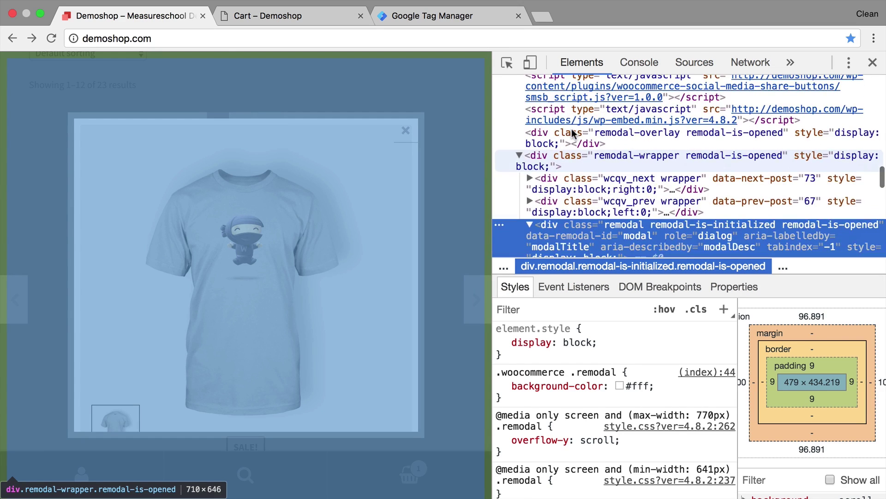
click(544, 160)
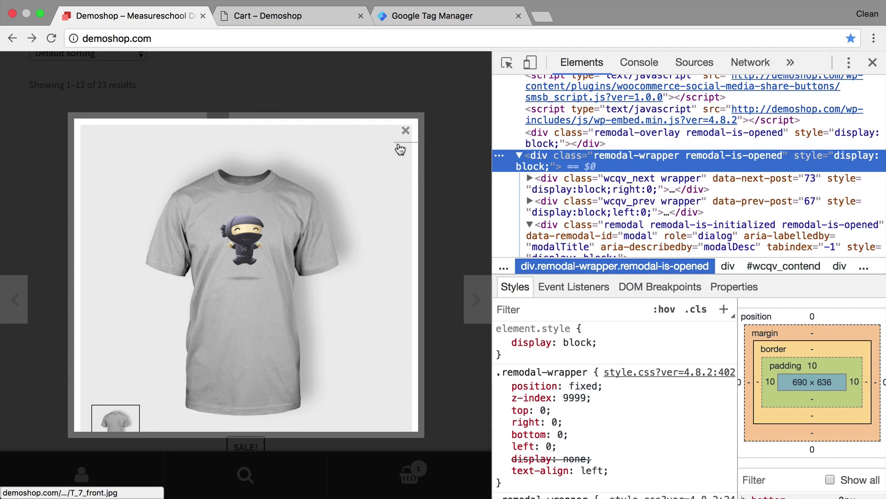
Close the popup to compare the markup, then reopen the Flying Ninja quick view.
click(404, 138)
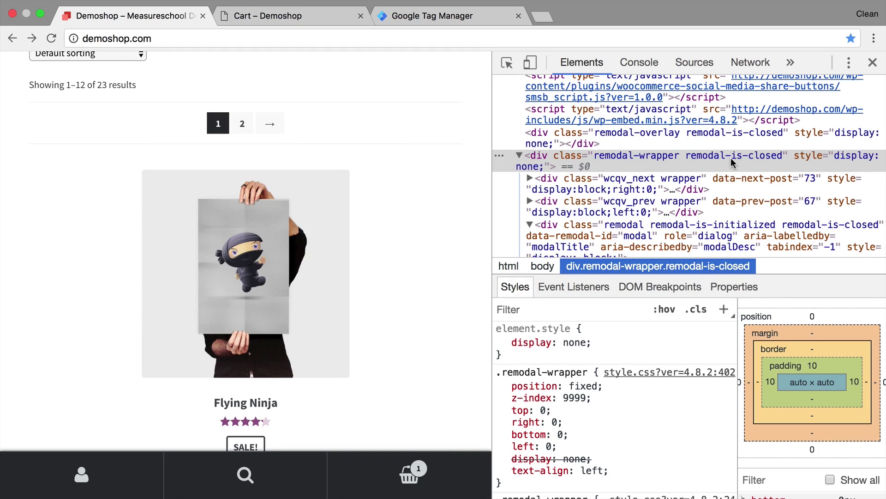
scroll(295, 406, down, 3)
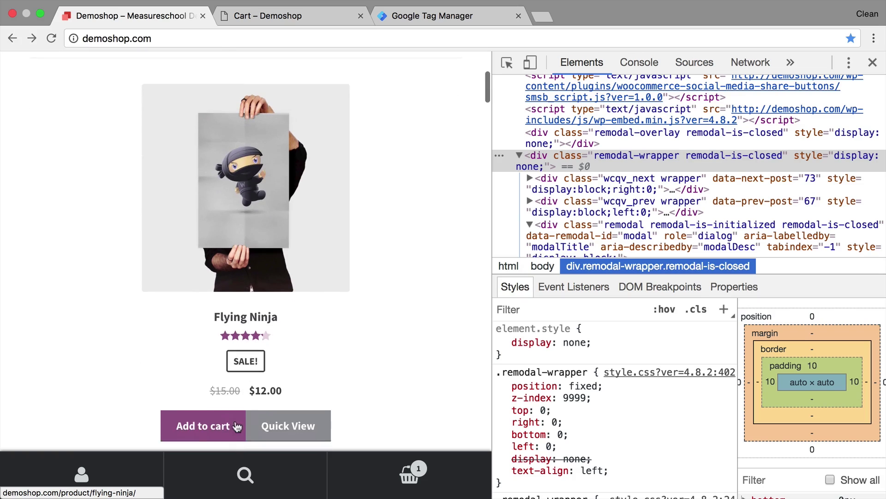
click(295, 409)
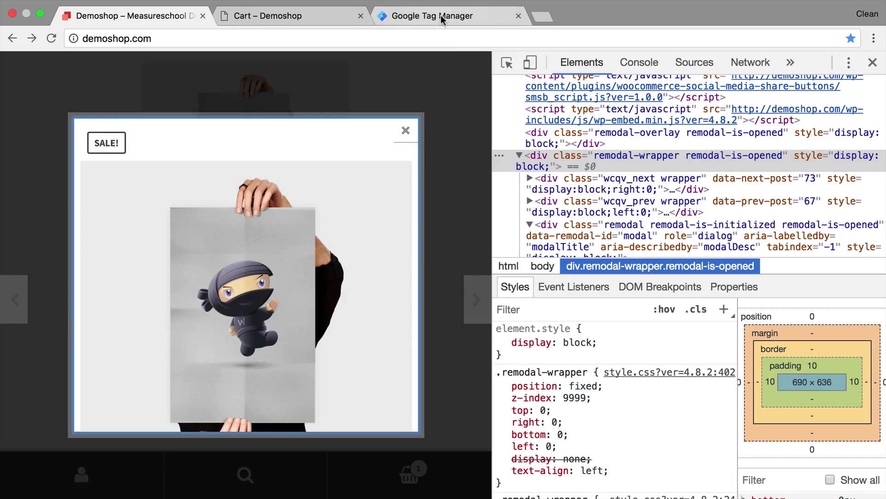
Change the trigger's selection method from ID to CSS Selector, then go back to the Demoshop tab.
click(429, 16)
click(282, 241)
click(274, 252)
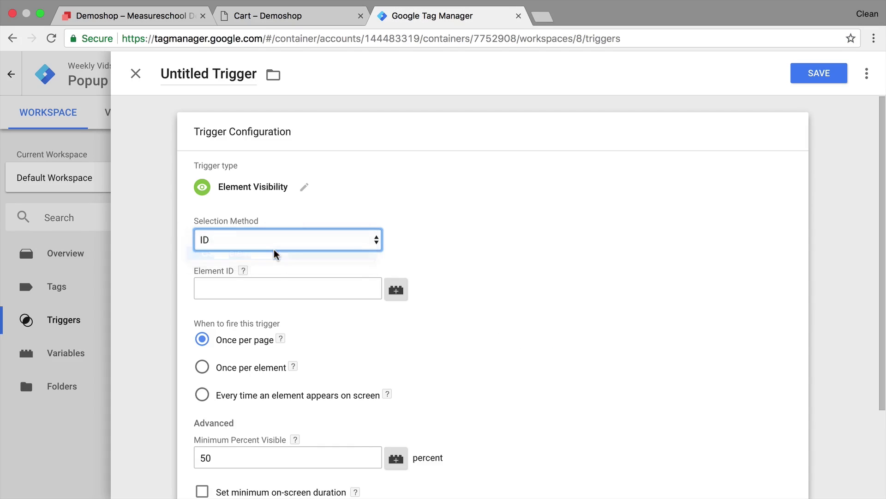
click(171, 16)
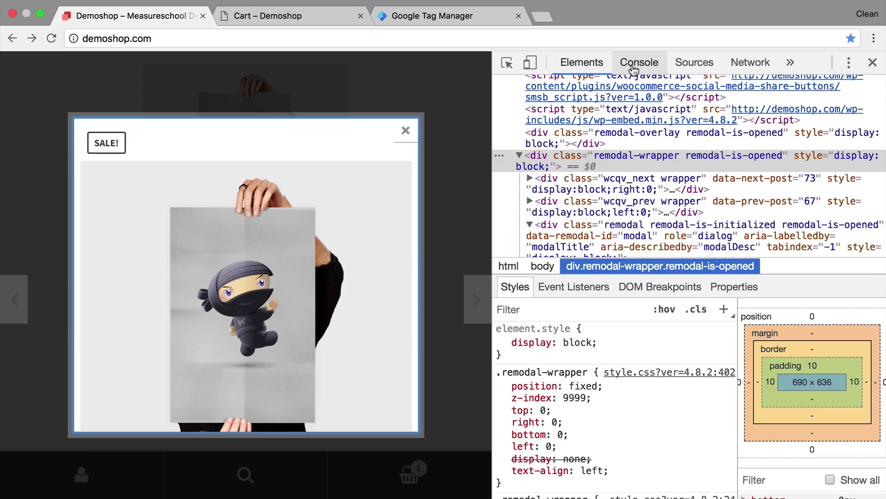
Start a document.querySelectorAll() query in the console and copy the wrapper's remodal-is-opened class.
click(634, 69)
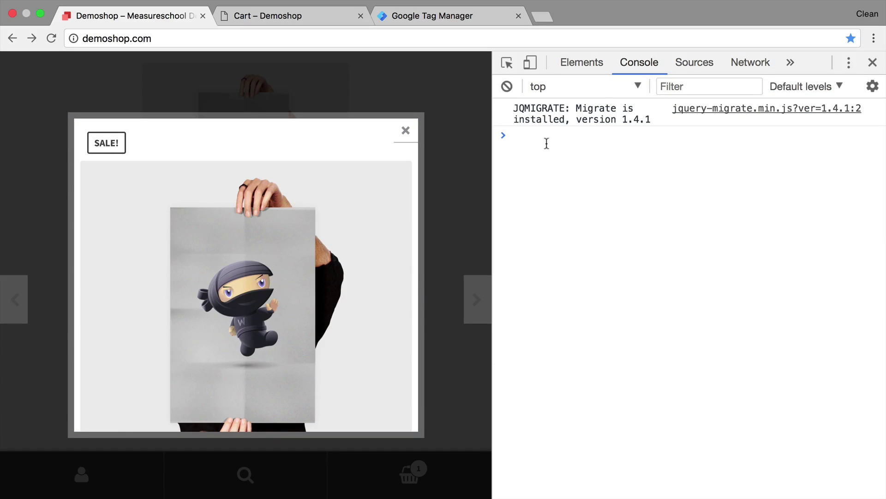
text(documen)
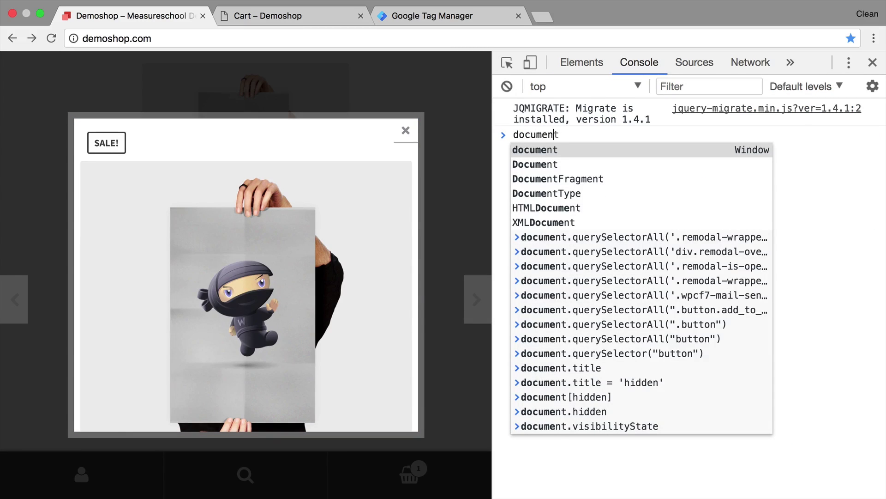
text(t.query)
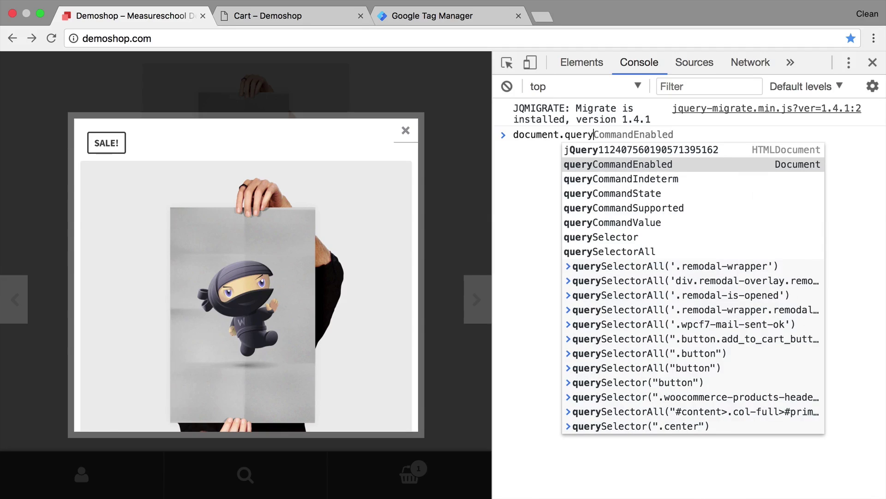
text(Select)
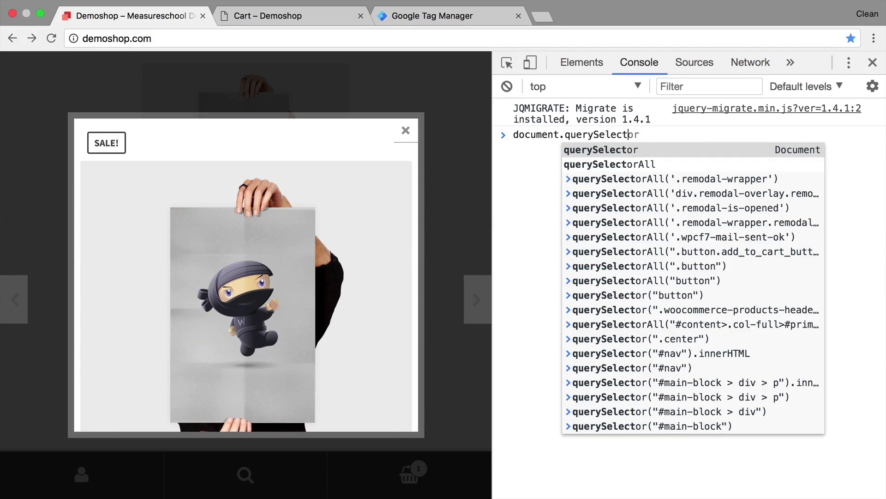
text(orAll())
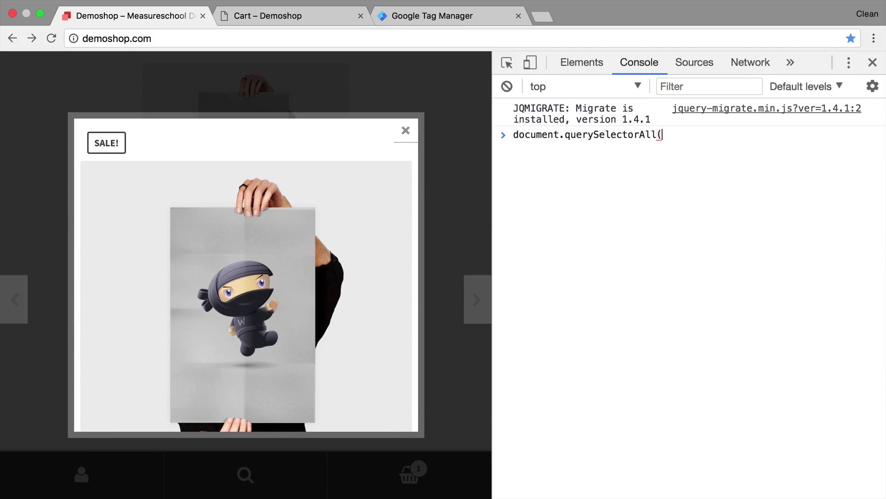
text(')
click(577, 63)
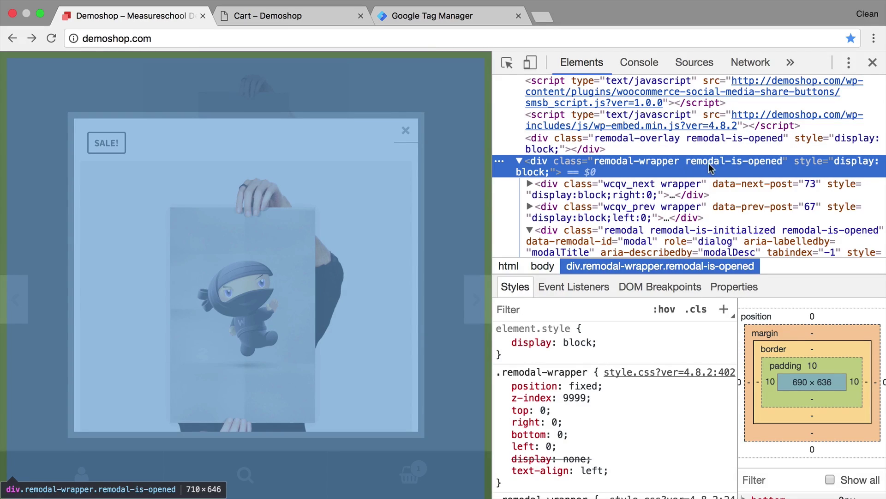
double_click(707, 162)
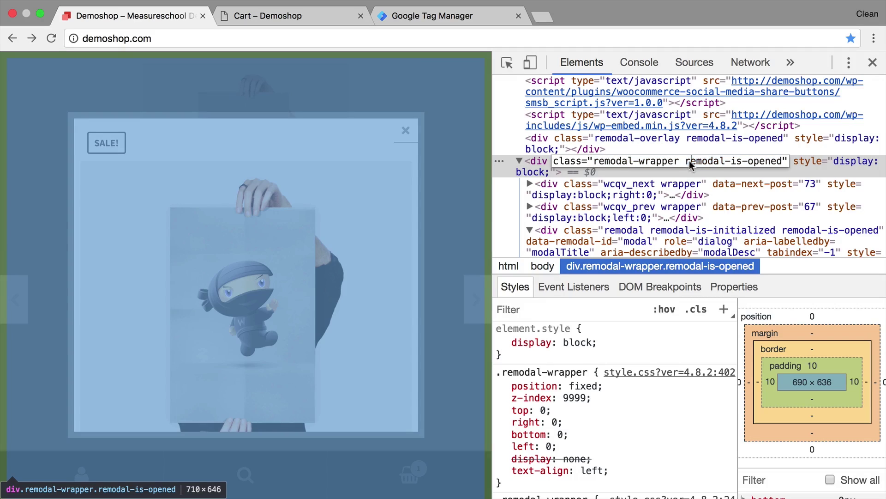
drag(686, 162, 783, 161)
key(super+c)
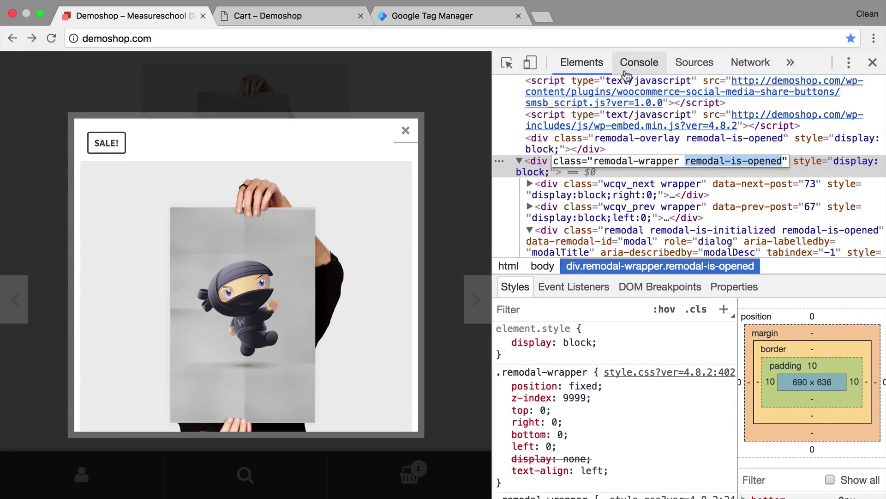
Run document.querySelectorAll('.remodal-is-opened') and expand its three matching elements.
click(633, 63)
key(super+v)
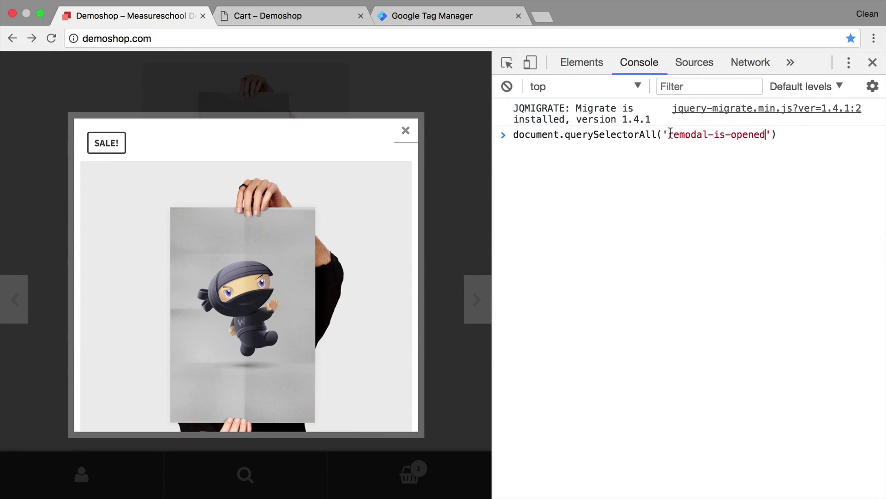
click(668, 135)
text(.)
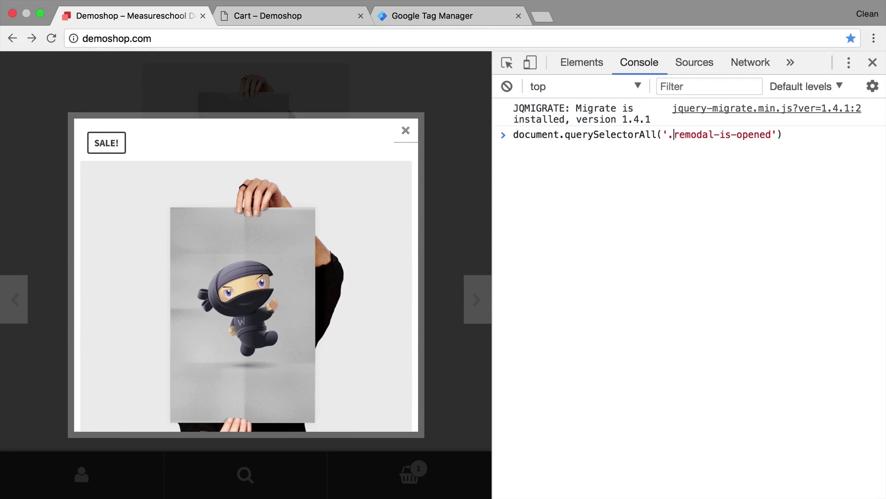
key(Return)
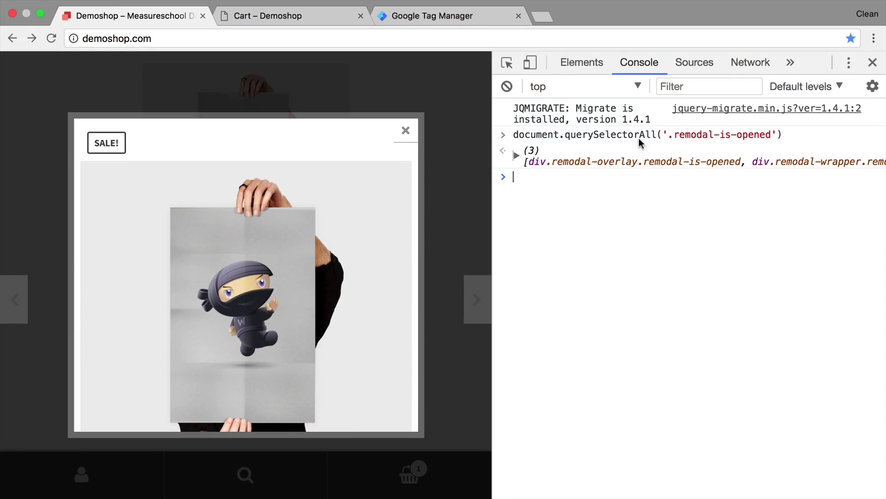
click(517, 155)
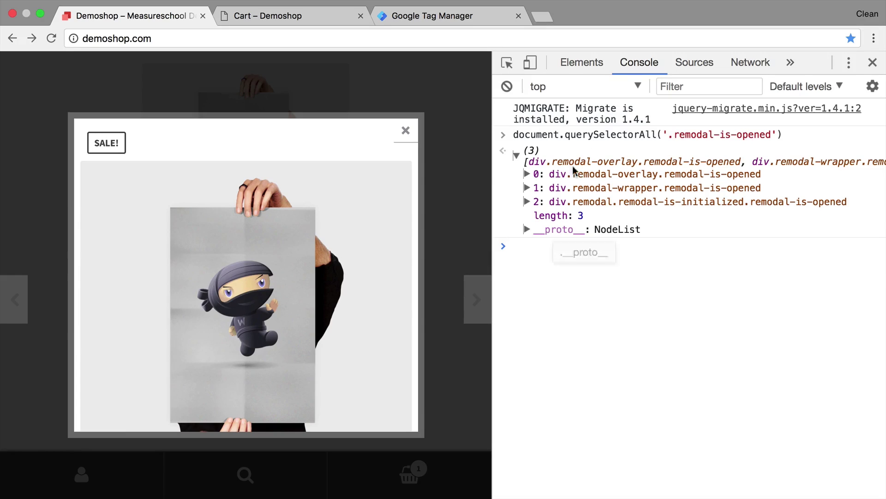
Rerun the console query as document.querySelectorAll('.remodal-wrapper') and expand its single matching div.
click(582, 63)
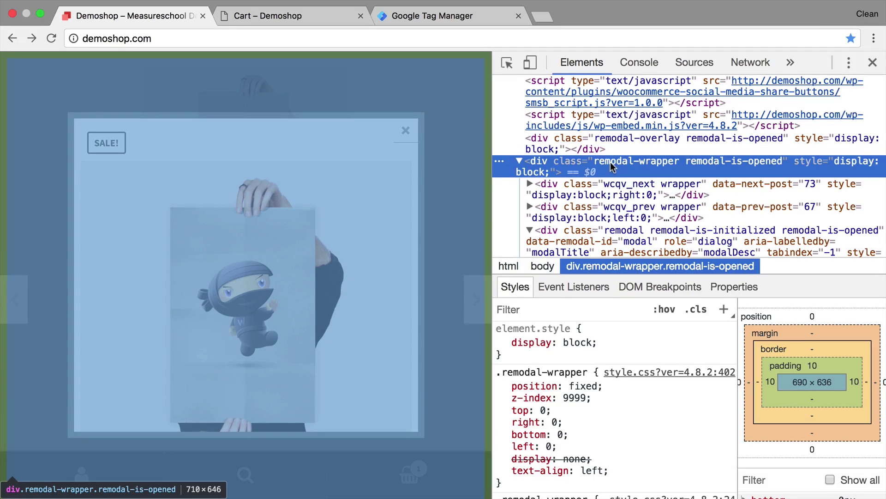
double_click(612, 167)
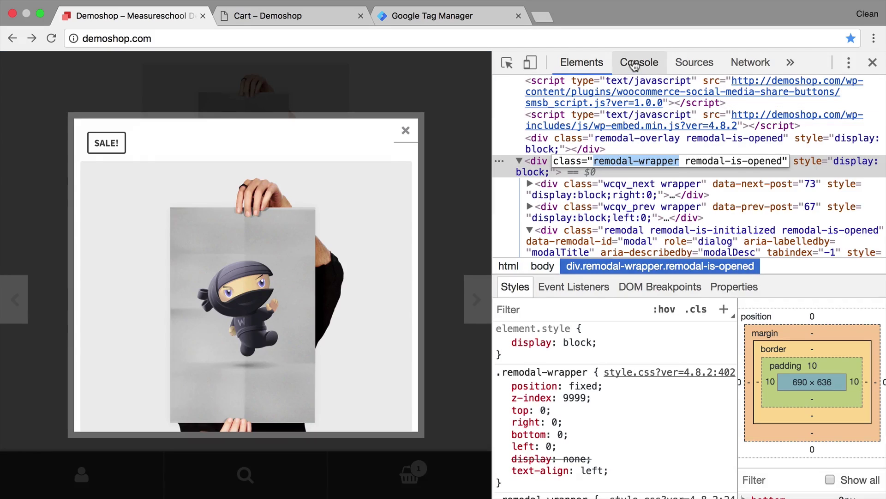
click(639, 62)
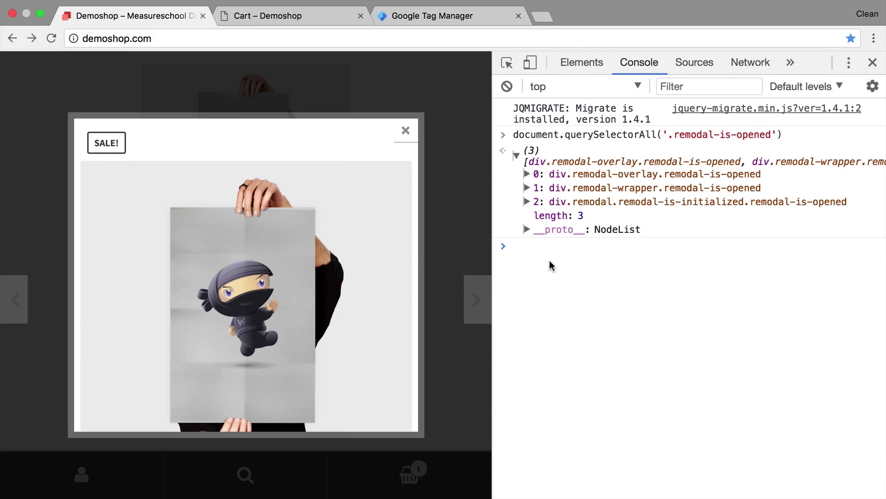
key(Up)
drag(673, 246, 769, 246)
text(remodal-wrapper)
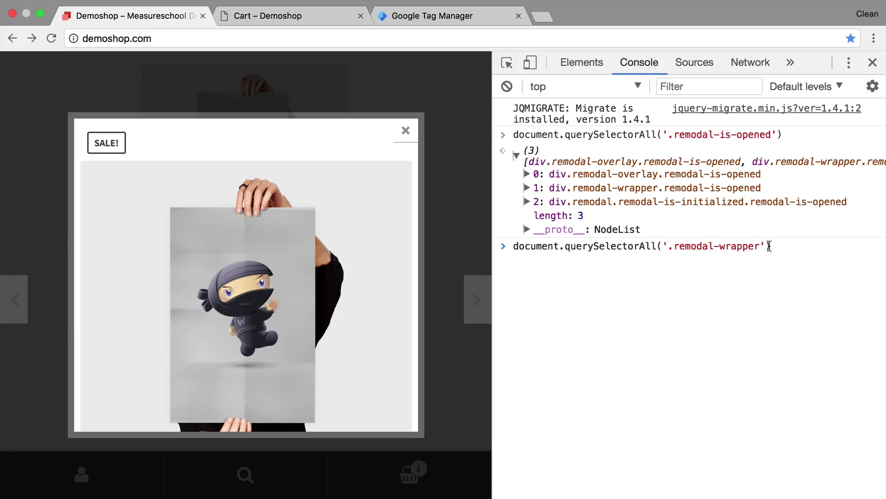
key(Return)
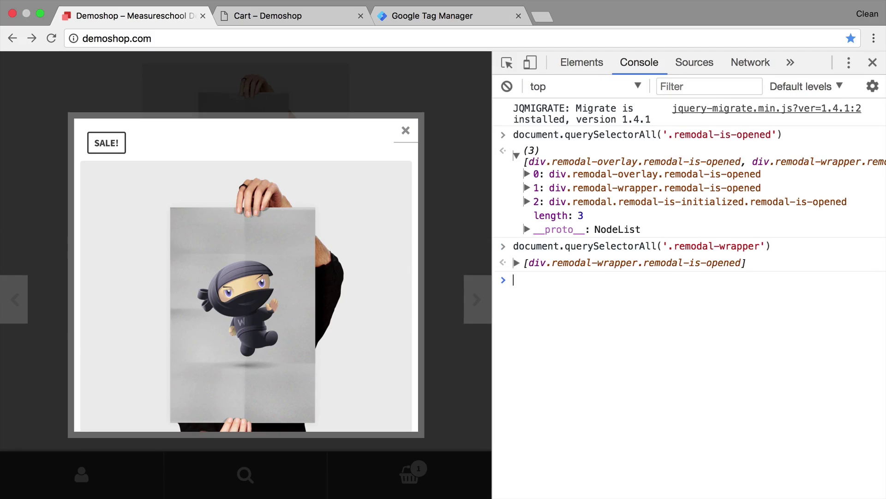
click(516, 262)
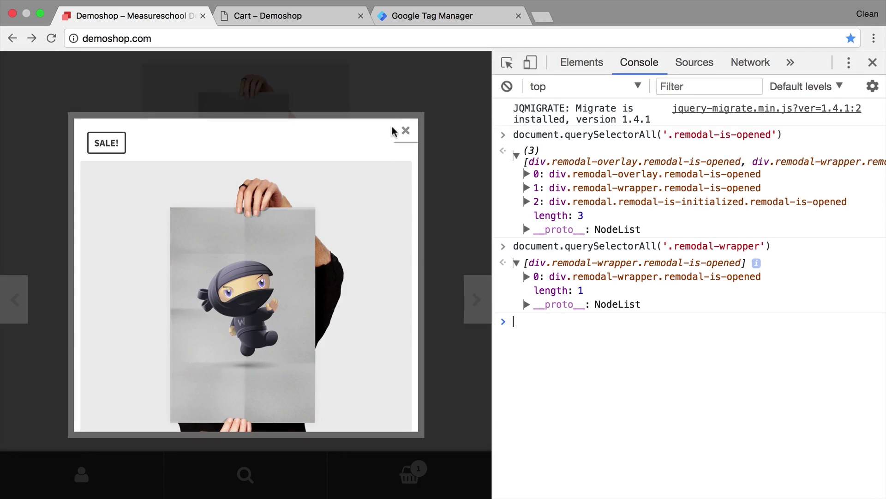
Close the popup, rerun the .remodal-wrapper query to see remodal-is-closed, and select '.remodal-wrapper'.
click(405, 131)
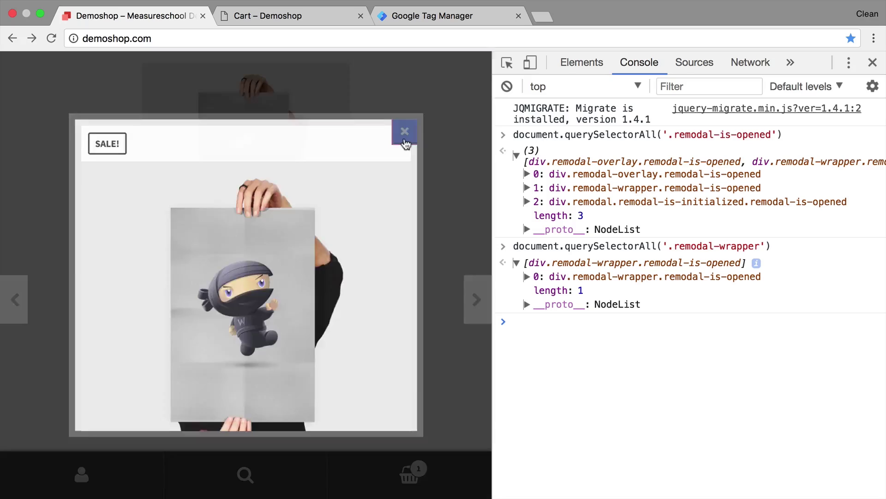
click(580, 362)
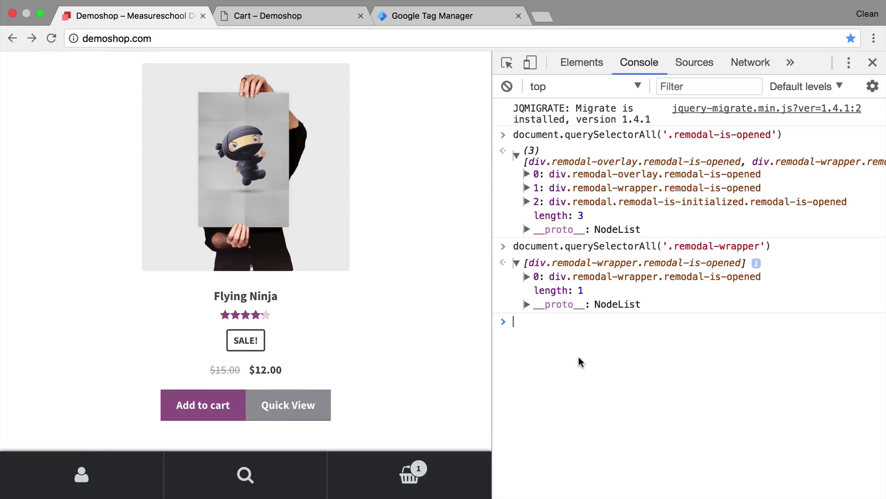
key(Up)
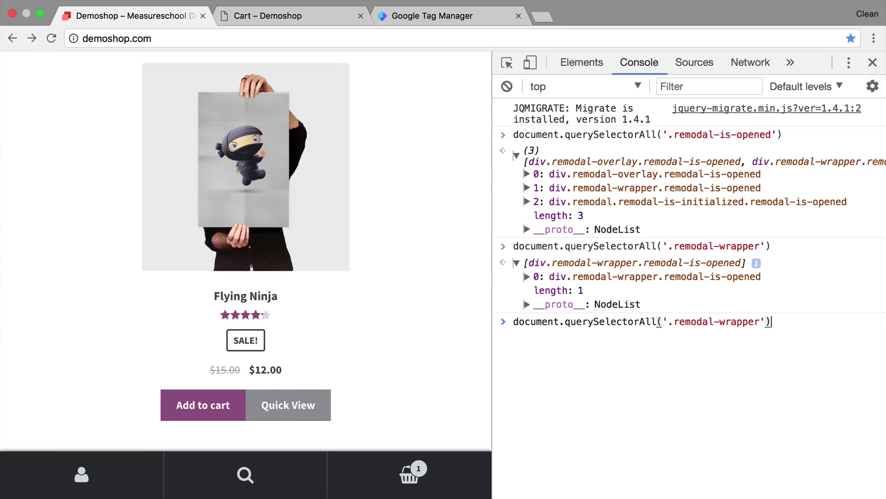
key(Return)
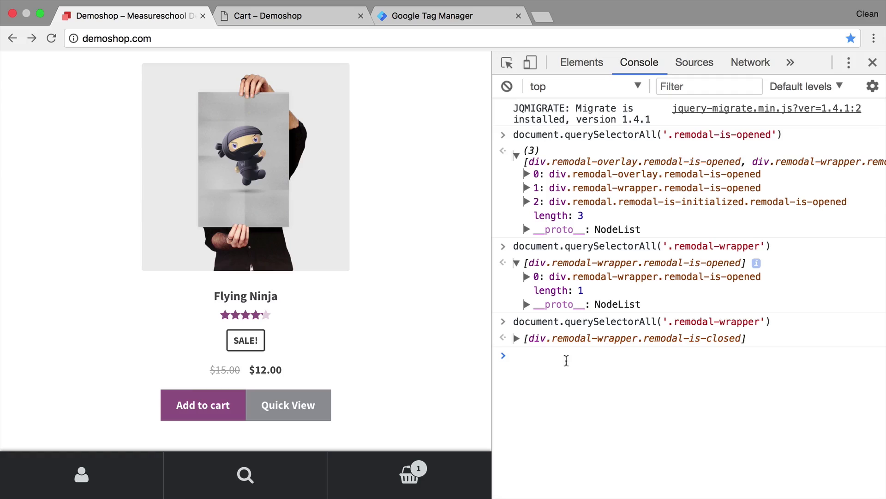
click(515, 339)
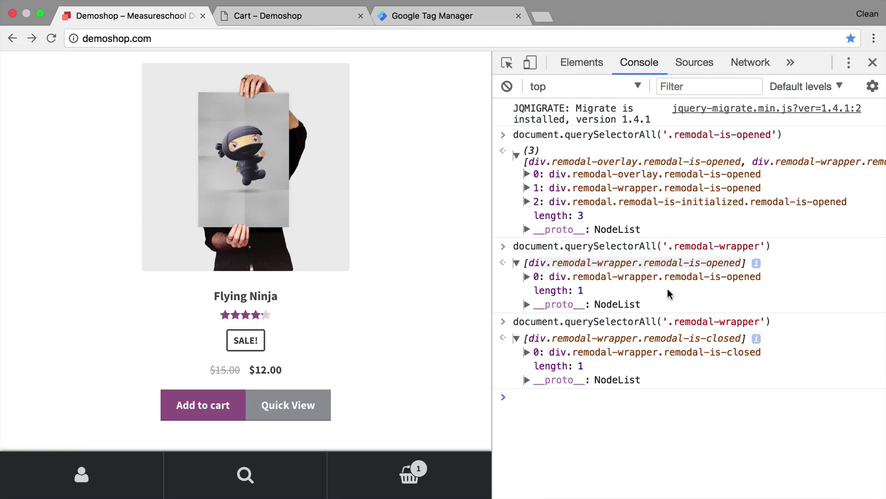
drag(669, 324, 758, 322)
key(super+c)
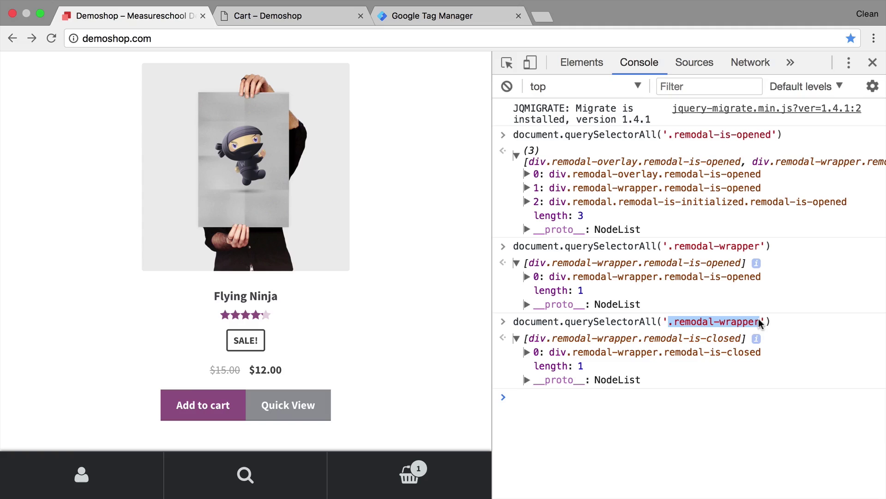
Paste .remodal-wrapper into the trigger's Element Selector field.
click(396, 16)
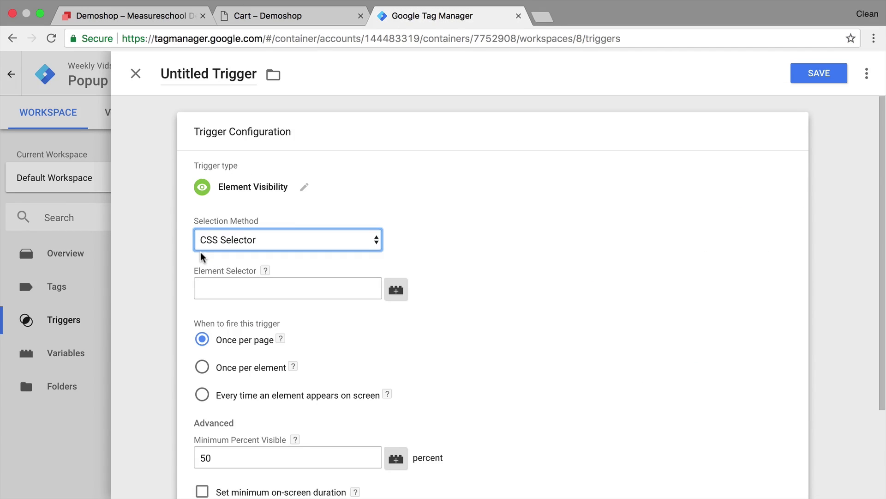
click(202, 286)
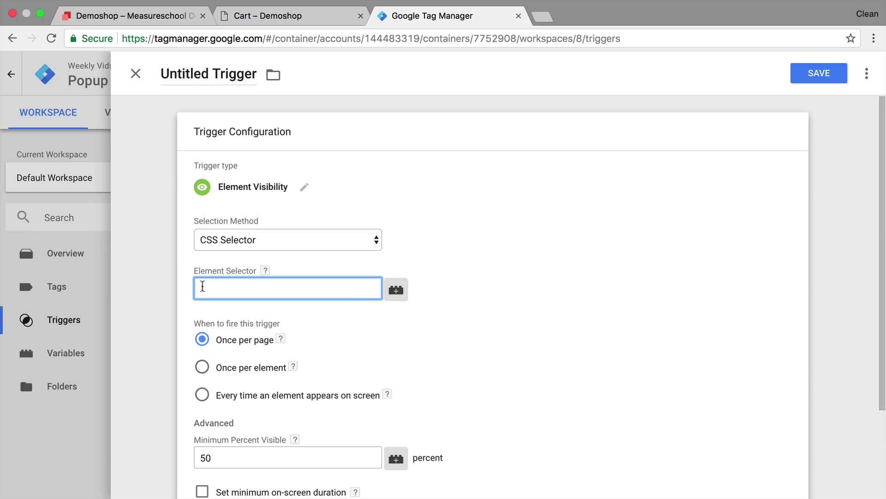
key(super+v)
click(178, 309)
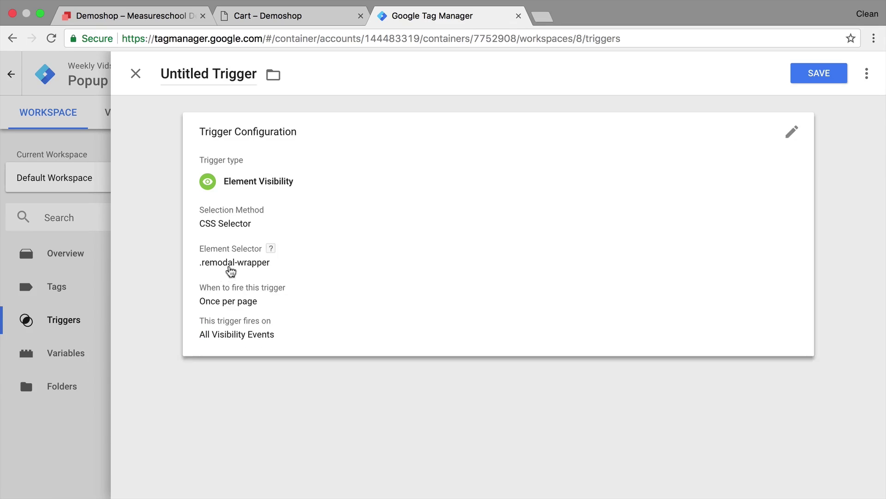
click(230, 272)
scroll(175, 312, down, 5)
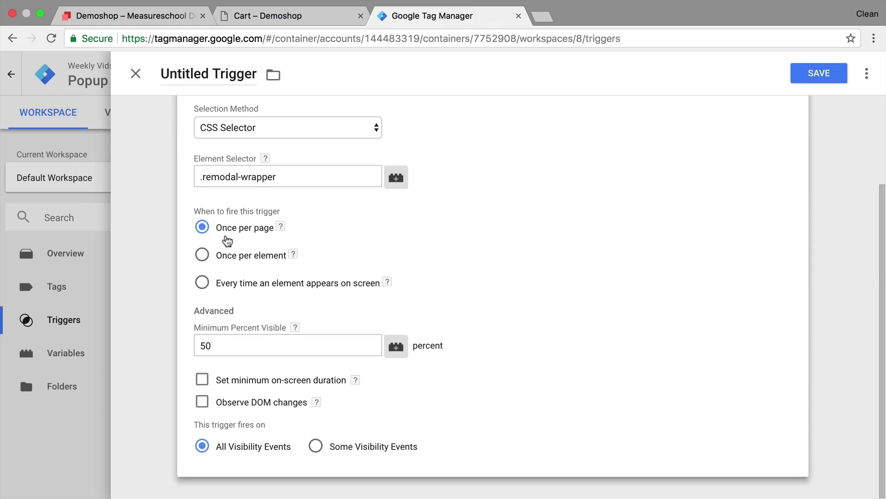
After checking the Demoshop page, set the trigger to fire once per element.
click(248, 10)
click(129, 17)
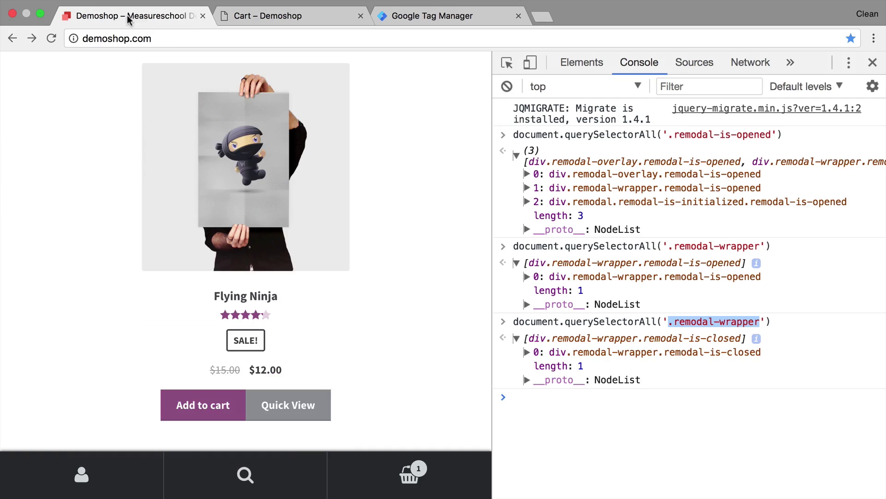
scroll(124, 178, down, 15)
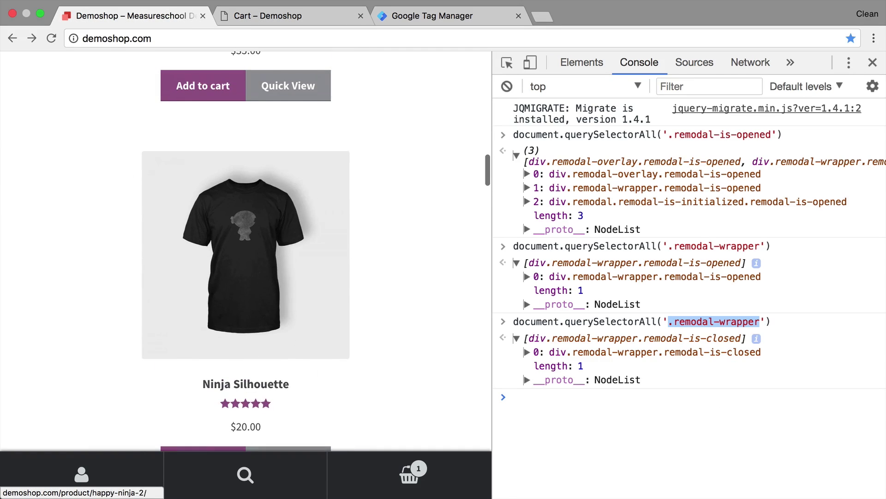
click(420, 16)
click(201, 256)
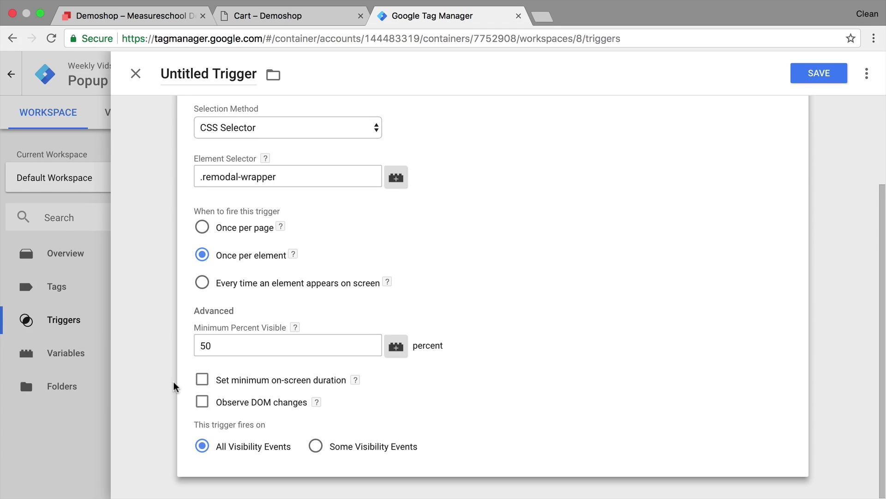
Enable Observe DOM changes and minimum on-screen duration, then test a quick view popup on Demoshop.
click(203, 404)
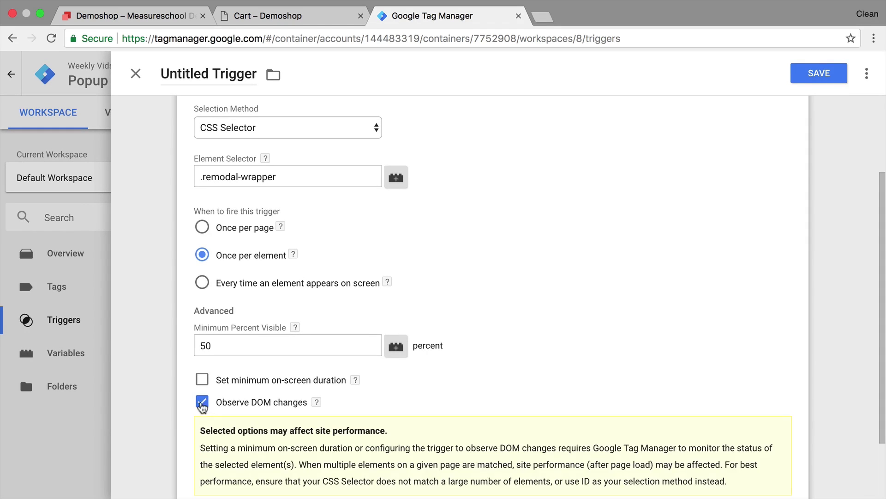
click(205, 379)
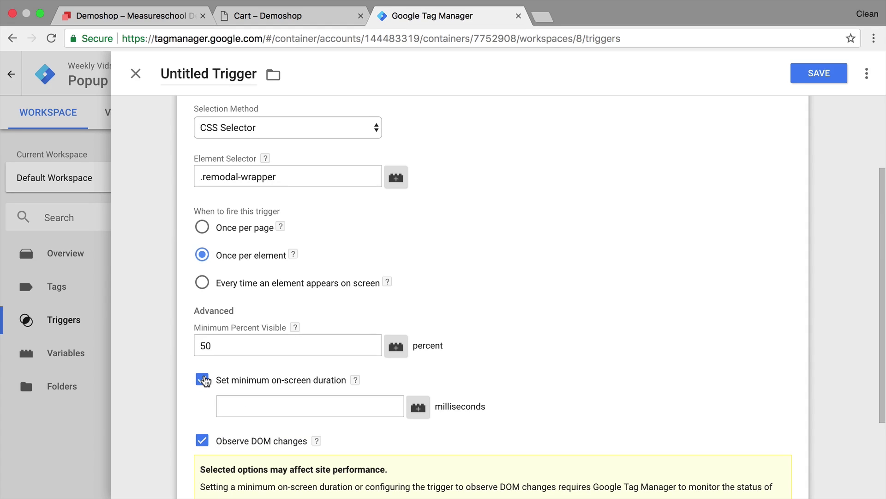
click(193, 17)
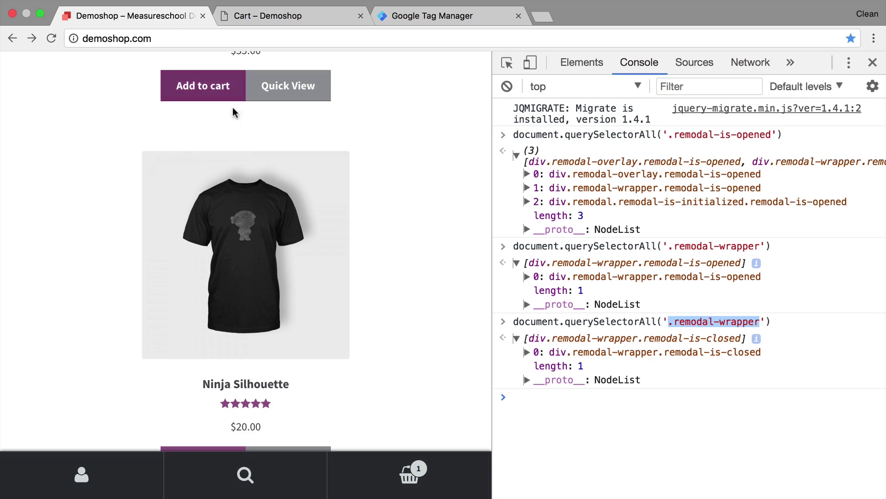
click(293, 93)
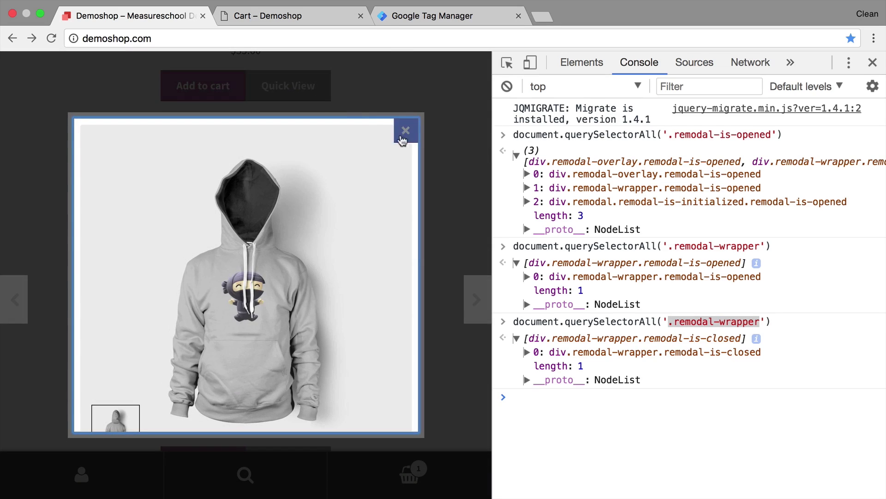
click(404, 132)
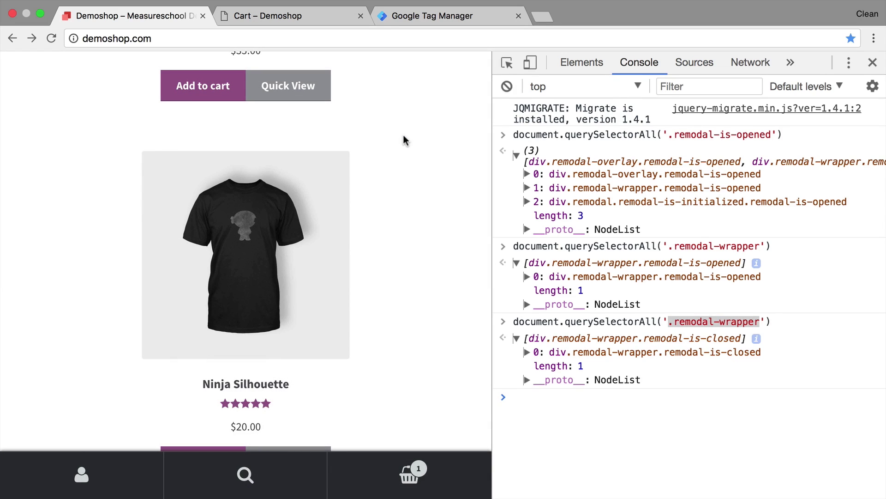
Uncheck 'Set minimum on-screen duration' in the trigger and review the remaining settings.
click(392, 18)
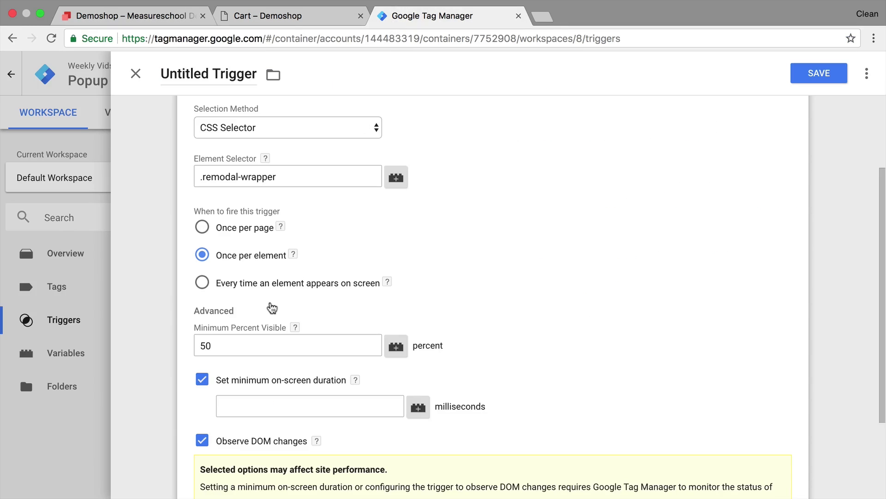
click(201, 380)
scroll(180, 394, down, 3)
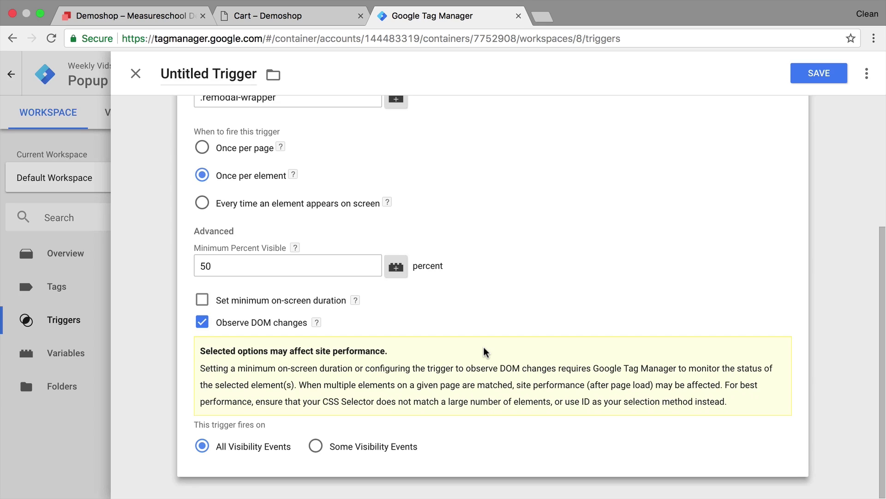
scroll(484, 352, up, 5)
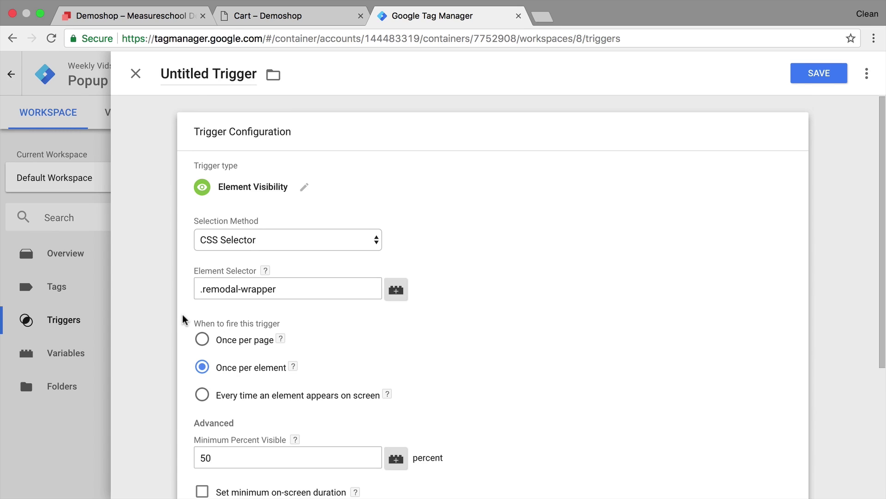
scroll(183, 318, down, 5)
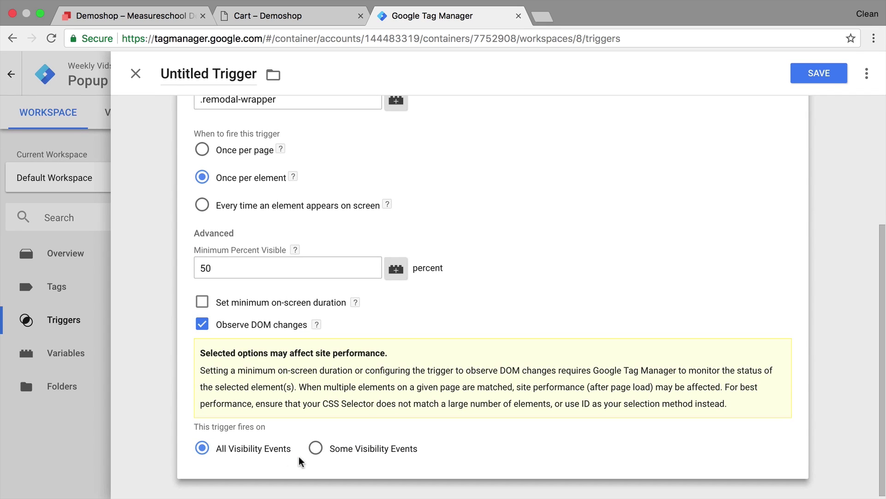
click(315, 448)
scroll(318, 452, down, 2)
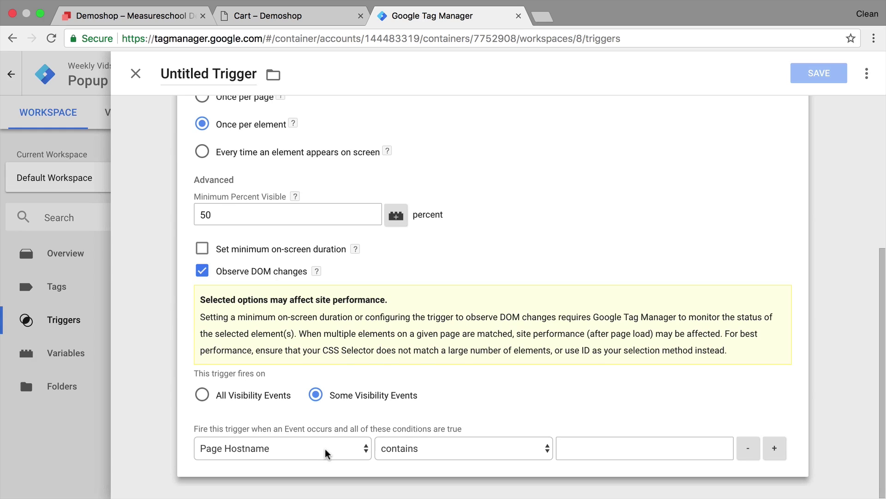
click(325, 447)
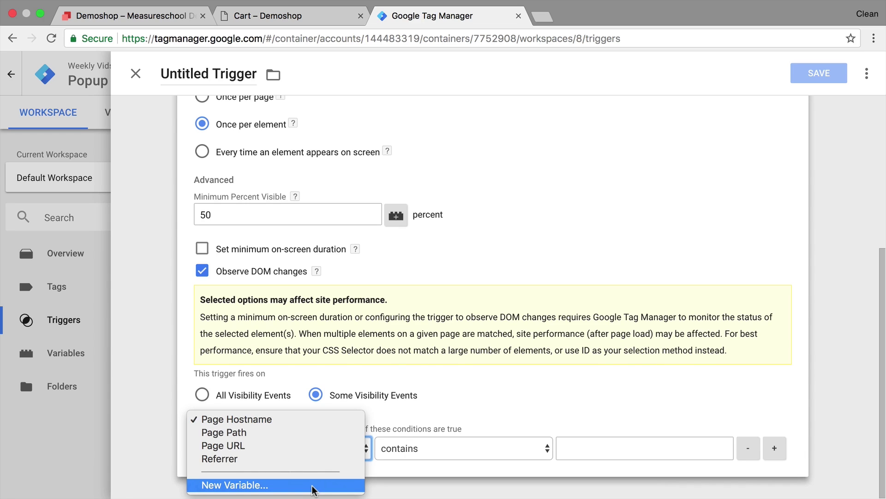
click(289, 419)
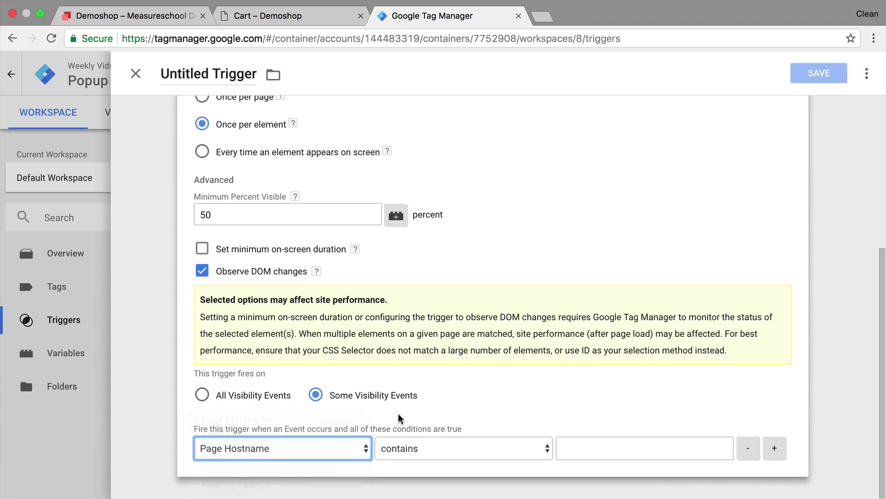
click(198, 394)
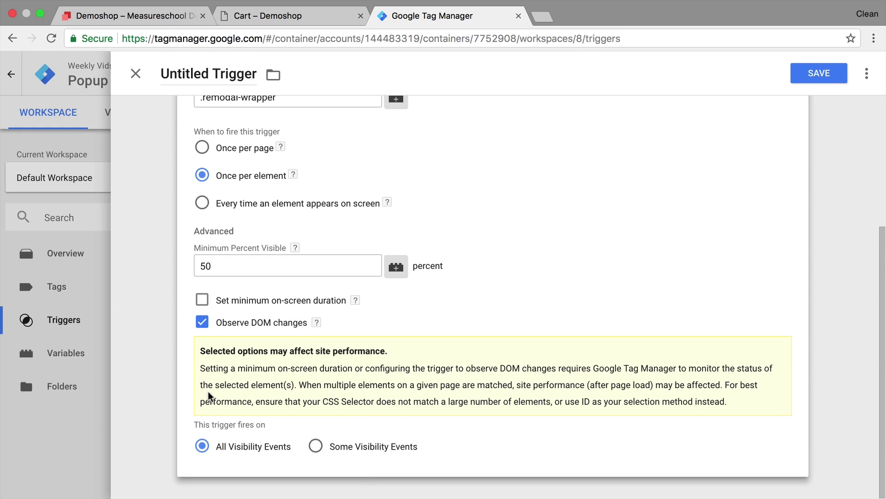
Rename the untitled trigger to 'vis - Quickview opened', save it, and start Preview.
click(206, 83)
text(vis -)
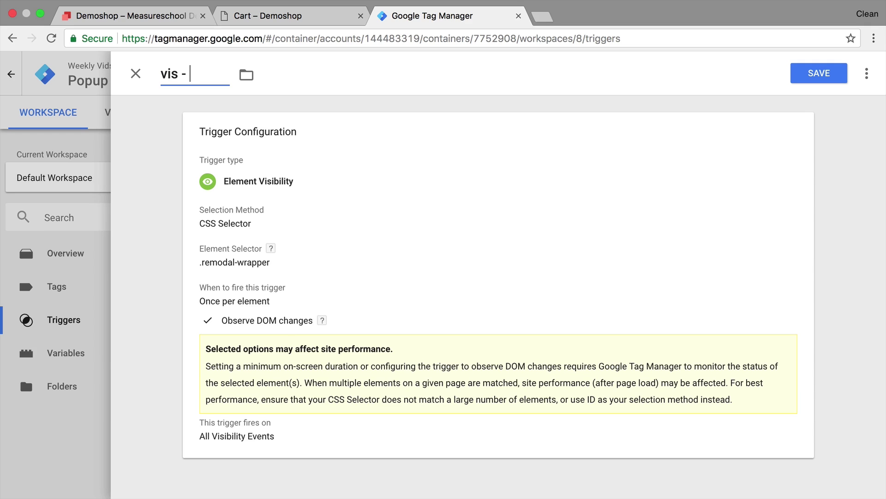
text( Quickview opened)
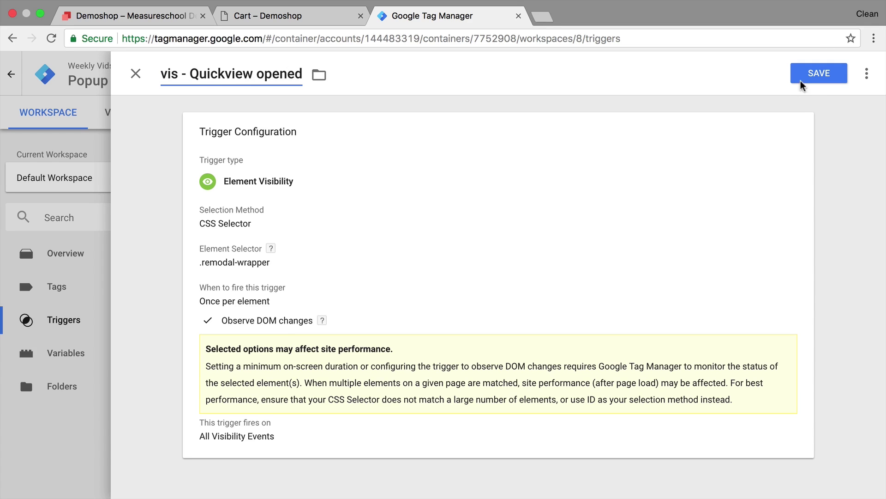
click(811, 82)
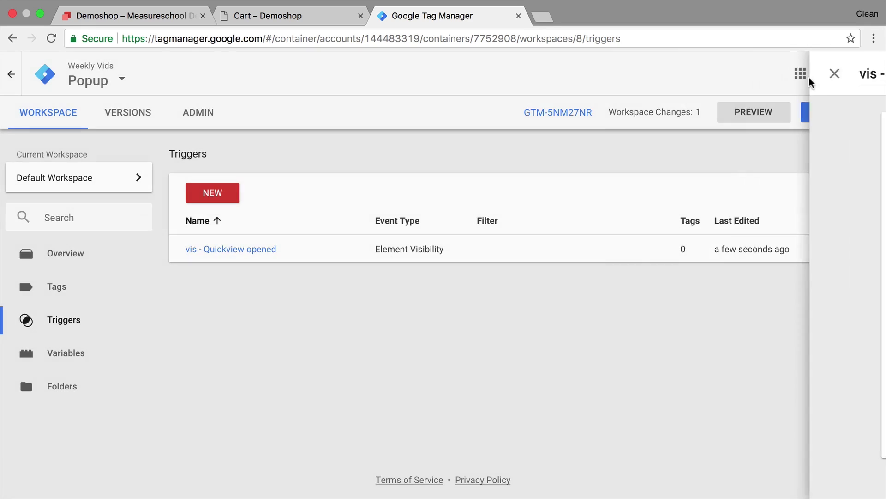
click(762, 114)
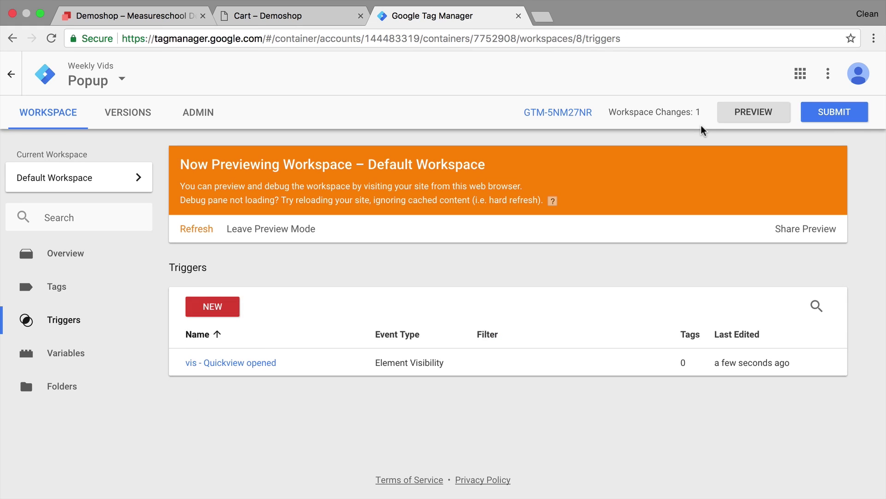
click(115, 16)
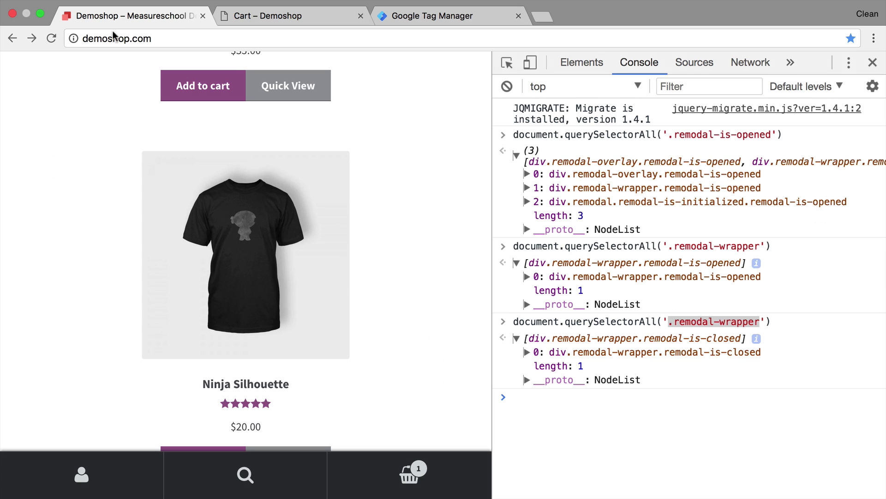
key(super+r)
key(super+alt+i)
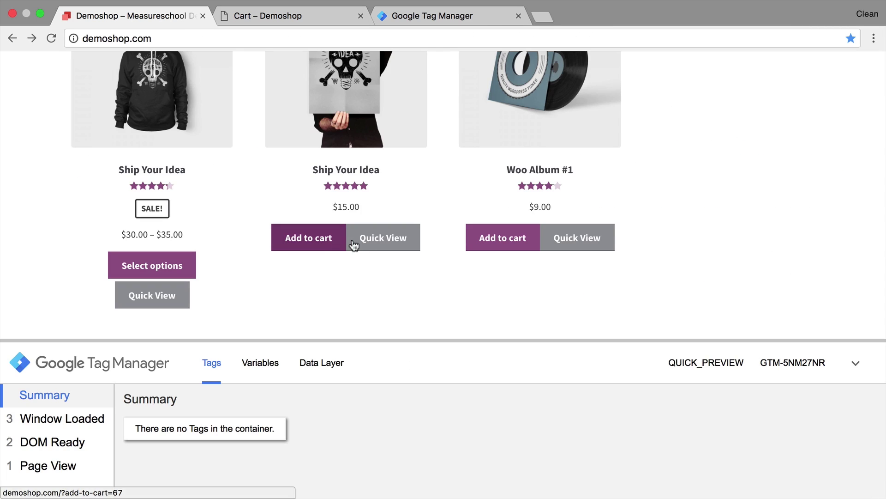
click(376, 243)
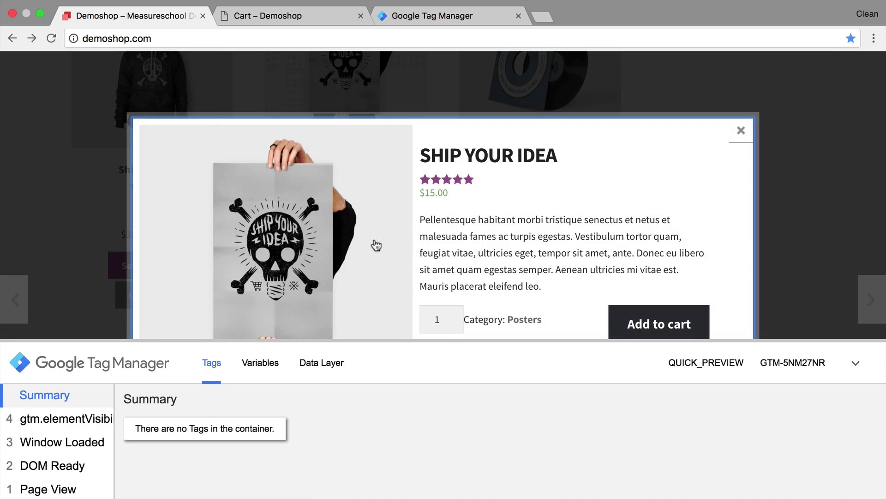
click(68, 423)
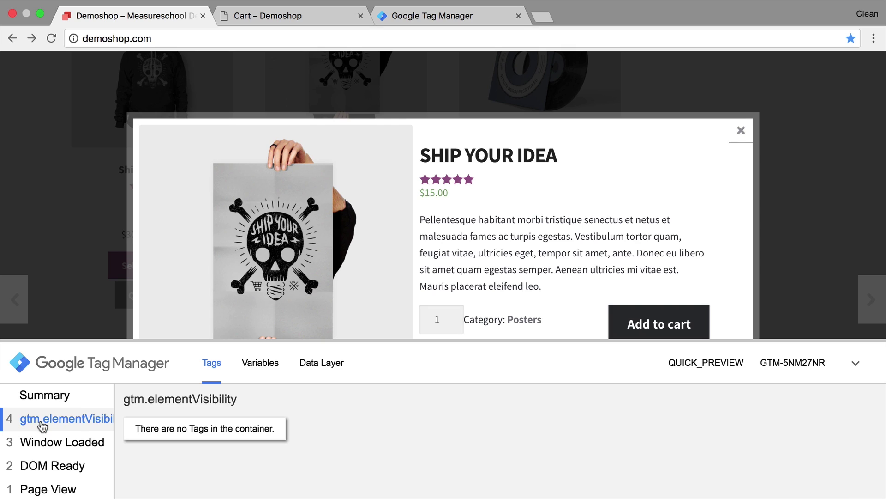
click(344, 363)
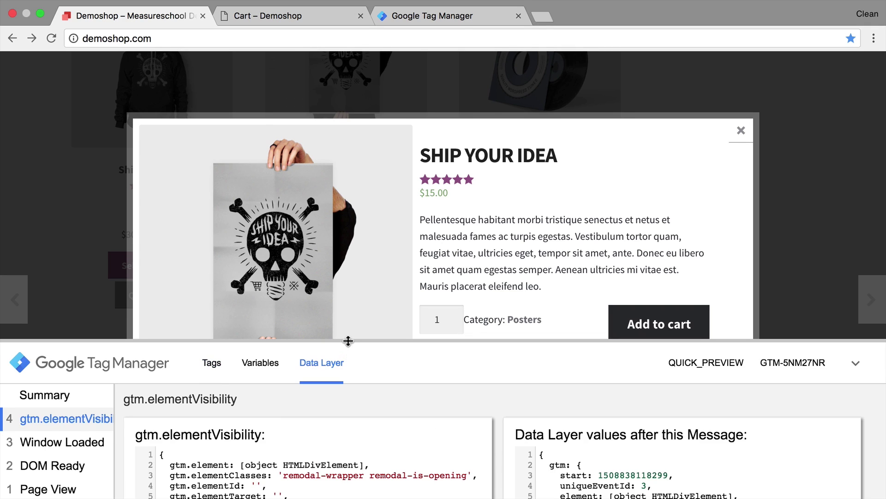
drag(344, 342, 352, 179)
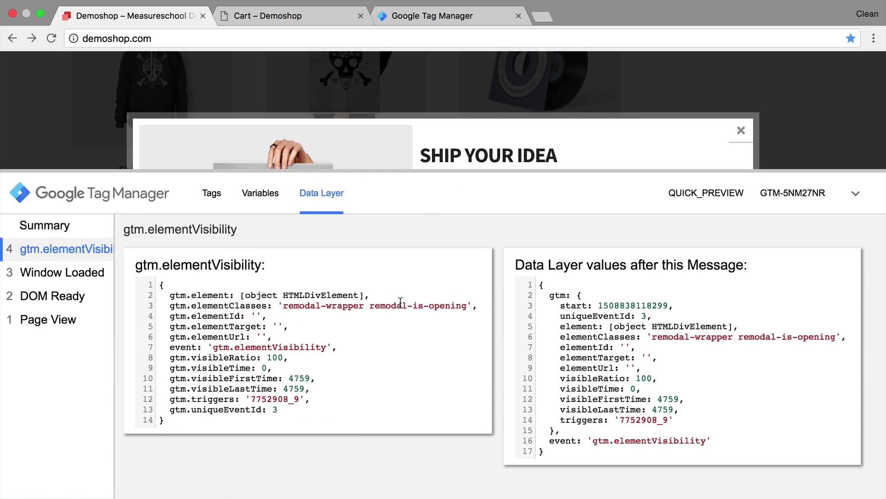
click(740, 132)
scroll(710, 129, down, 3)
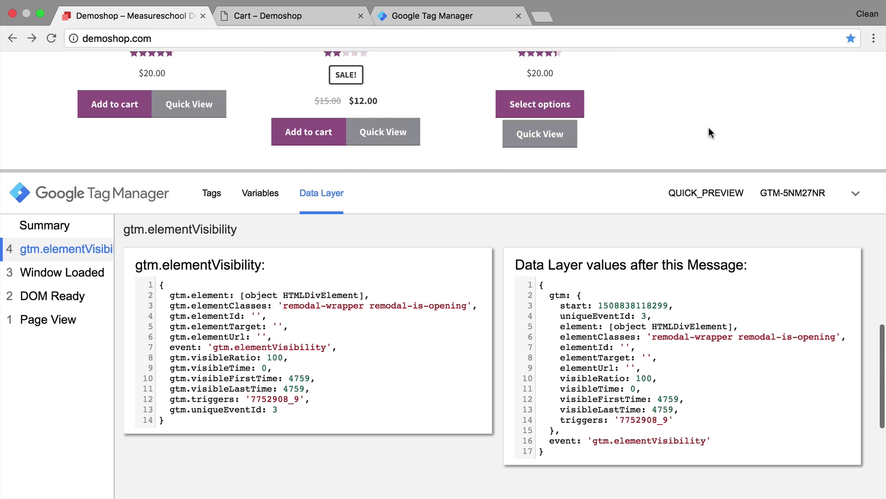
scroll(709, 129, up, 1)
scroll(709, 129, down, 2)
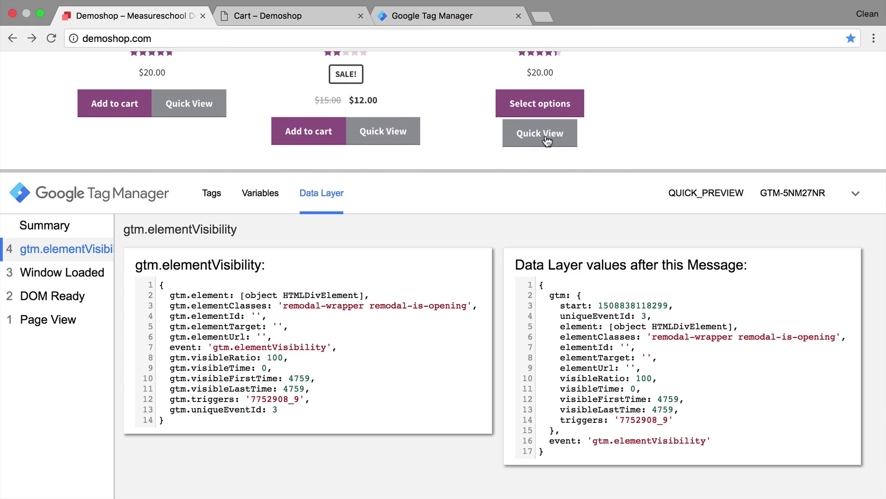
click(546, 137)
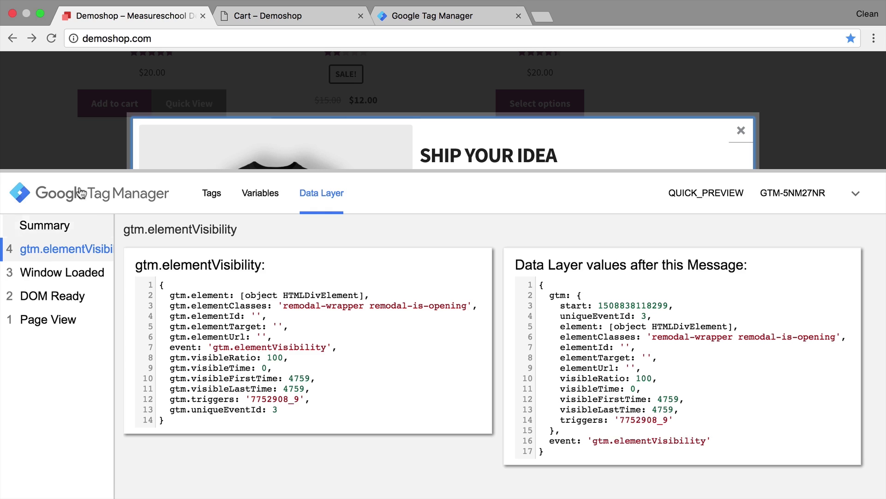
drag(69, 172, 67, 328)
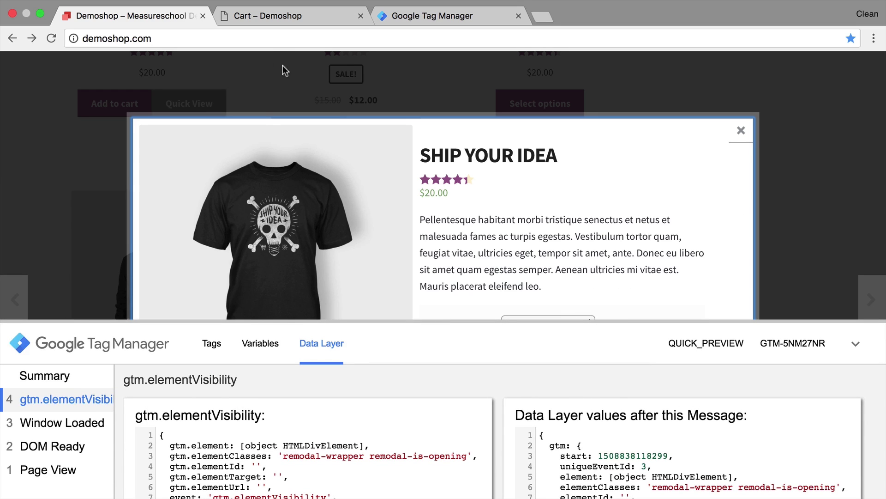
Set the 'vis - Quickview opened' trigger to fire every time, save it, and refresh the preview.
click(442, 22)
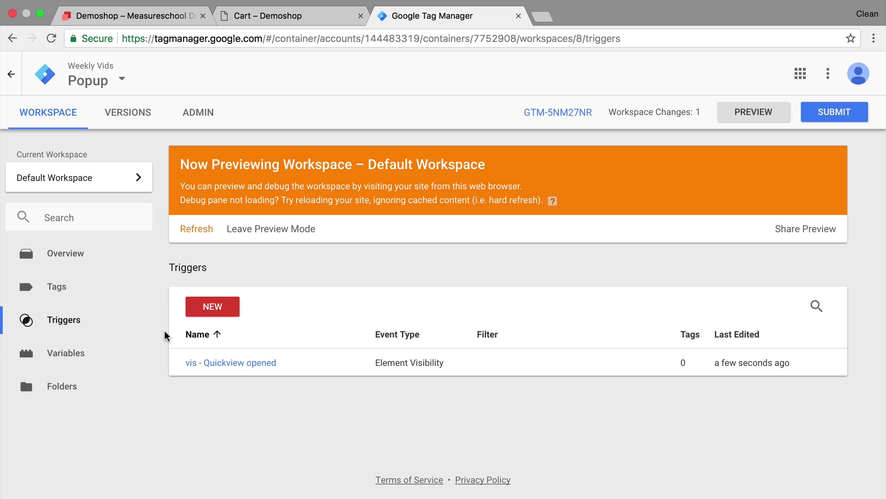
click(243, 363)
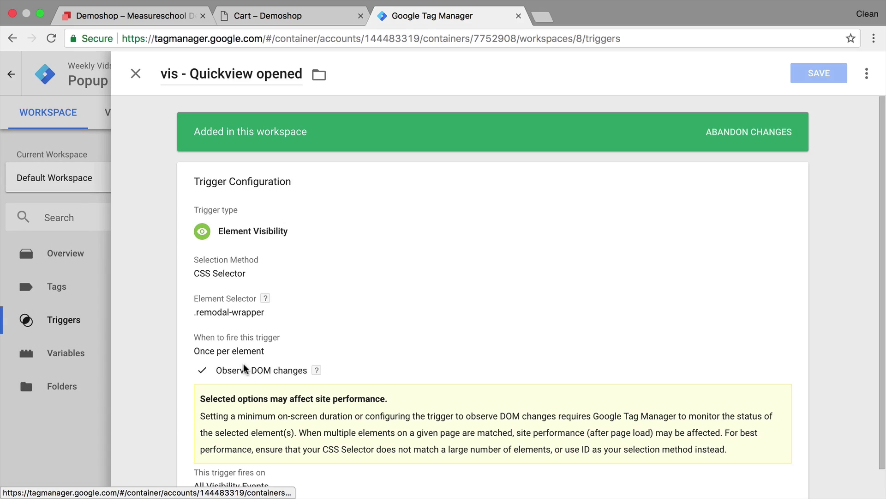
click(346, 290)
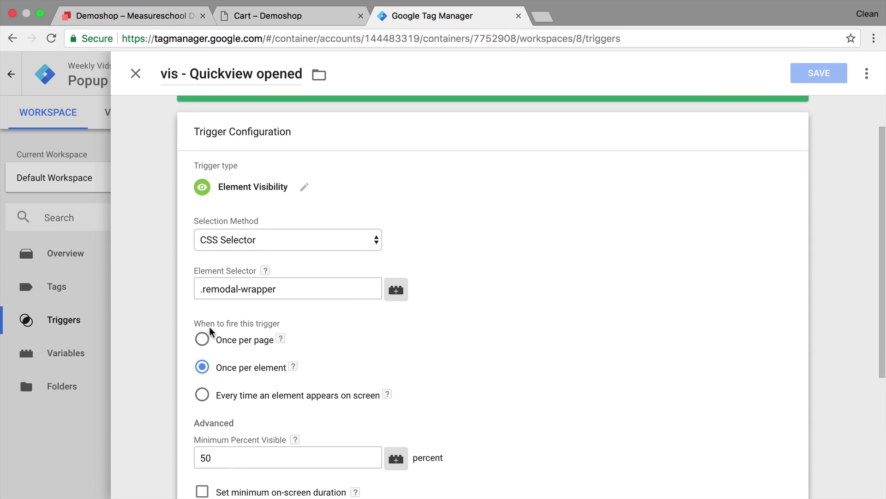
click(203, 404)
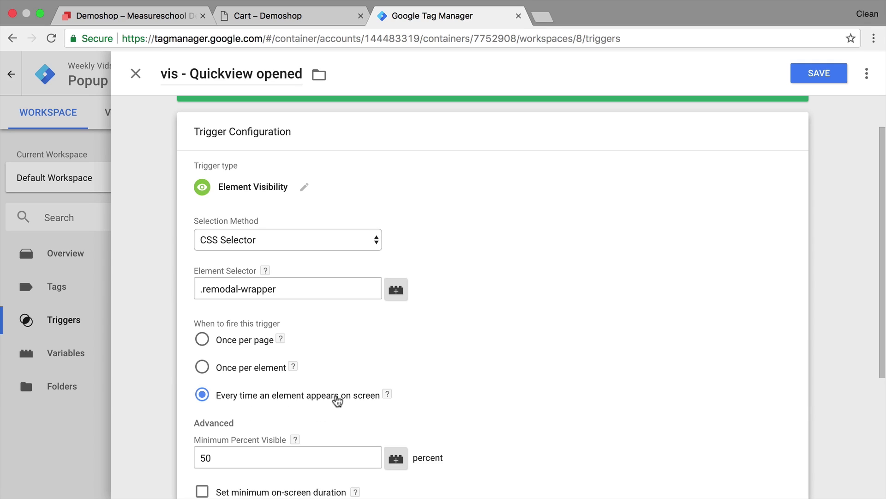
click(818, 73)
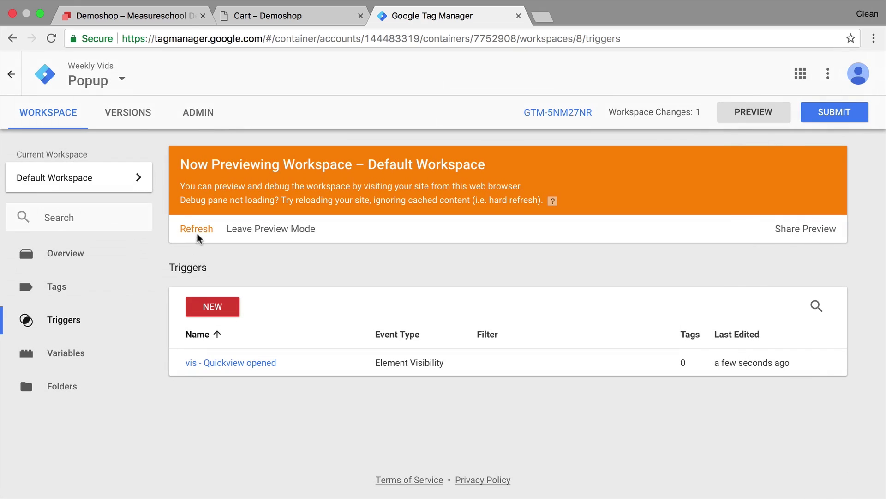
click(197, 229)
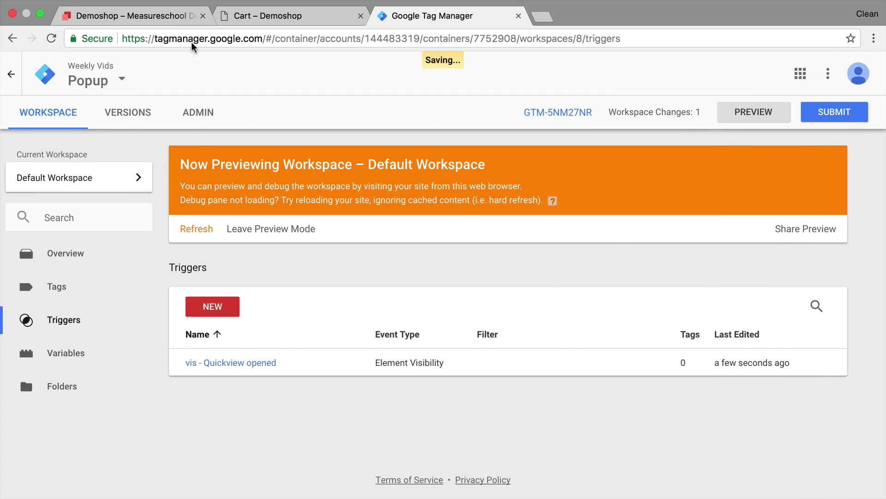
On Demoshop, open and close the Ship Your Idea, Premium Quality and Patient Ninja quick views.
click(175, 16)
click(52, 38)
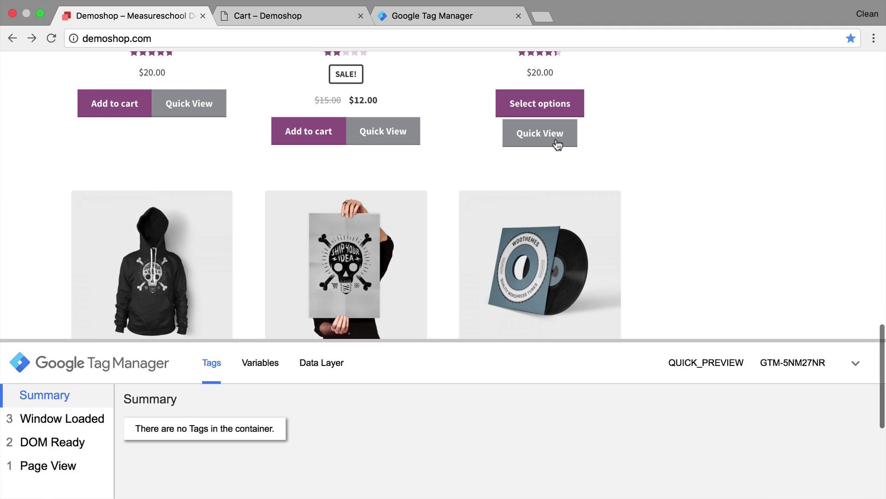
click(558, 145)
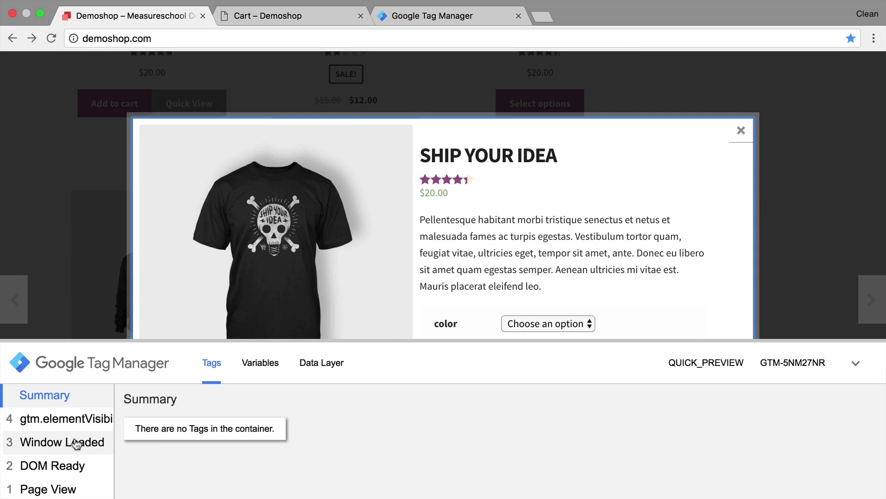
click(772, 166)
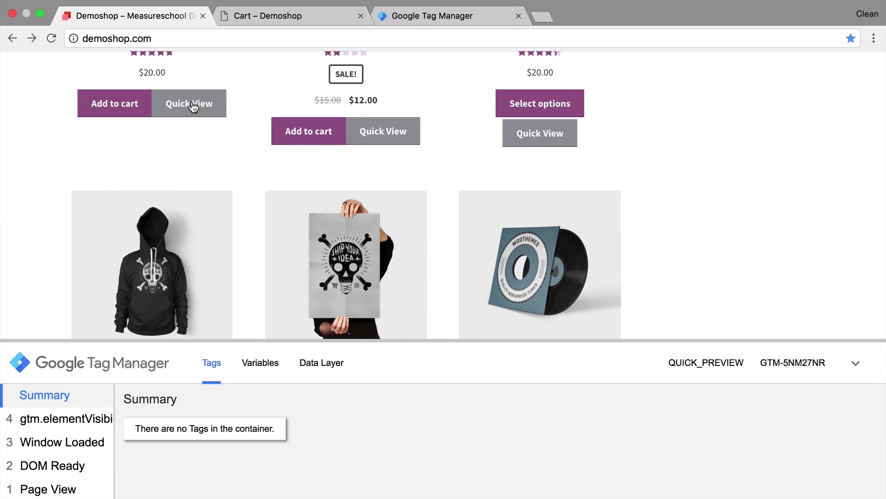
click(193, 105)
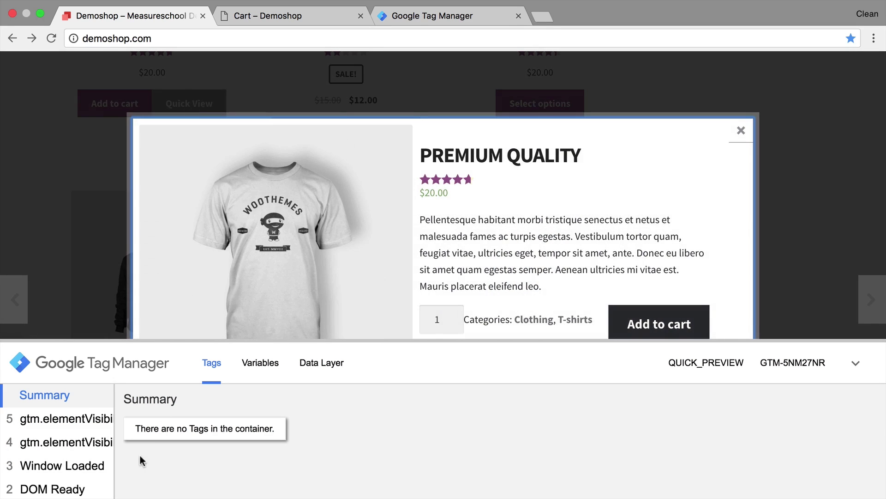
click(741, 130)
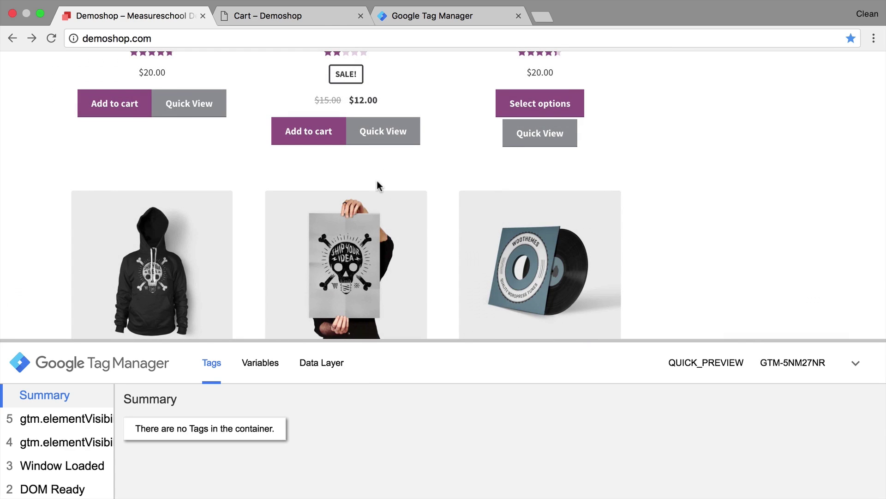
scroll(446, 169, up, 5)
scroll(517, 147, up, 5)
click(588, 213)
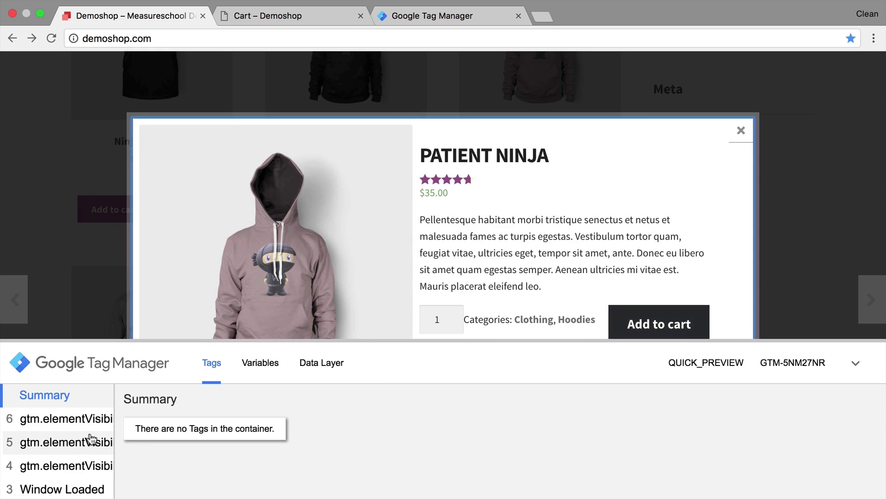
click(749, 135)
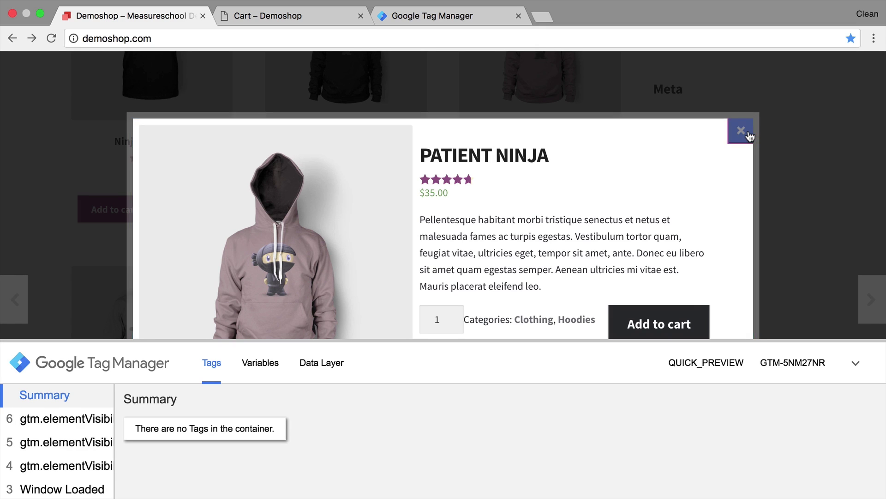
Create a new tag named 'GA - Event - Quickview Opened'.
click(475, 16)
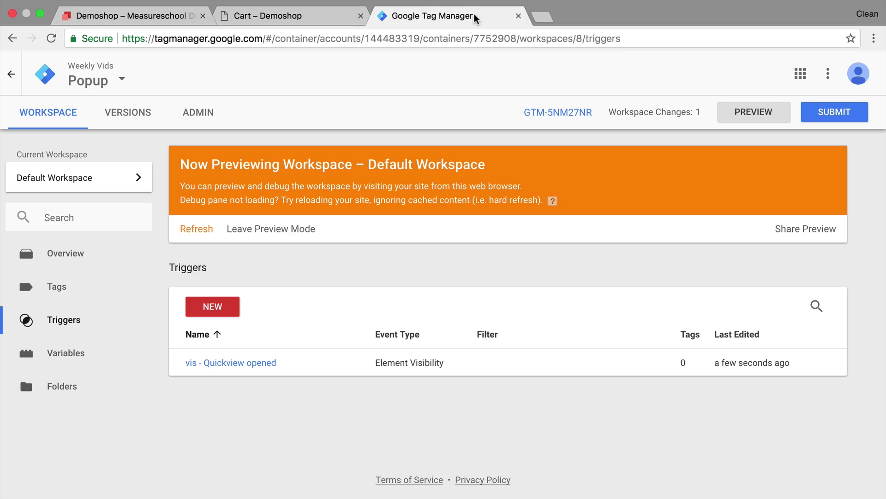
click(59, 291)
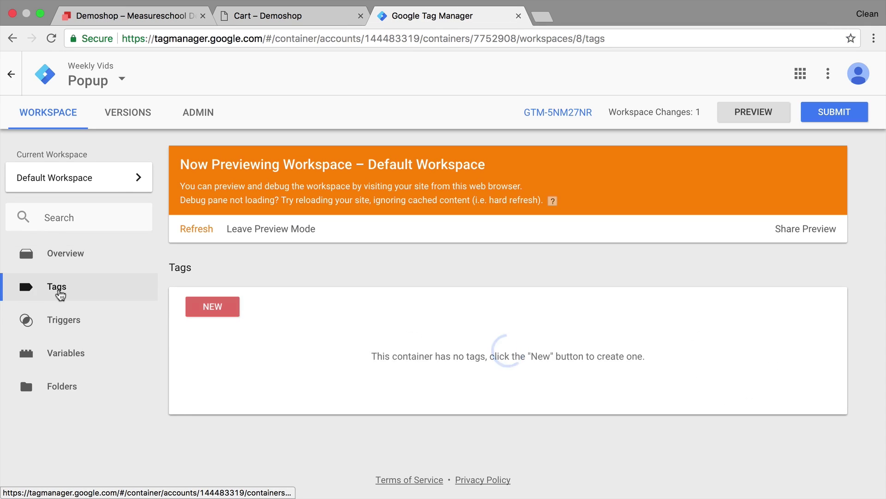
click(228, 308)
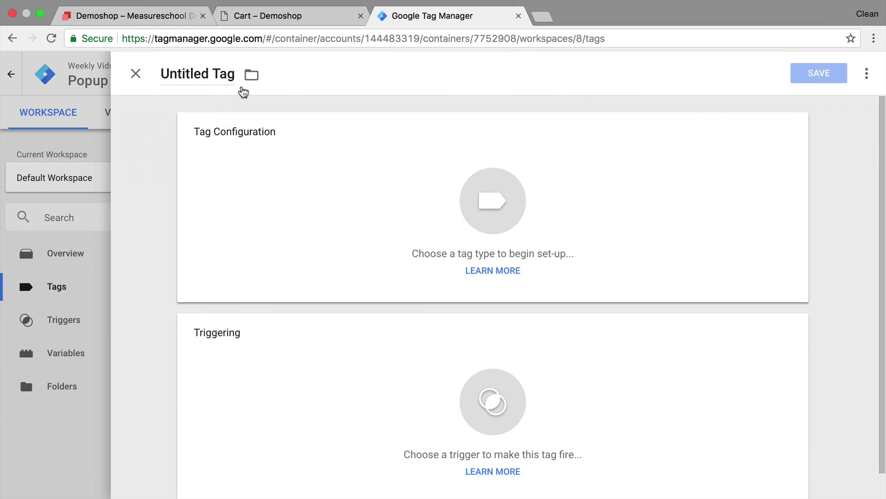
click(215, 82)
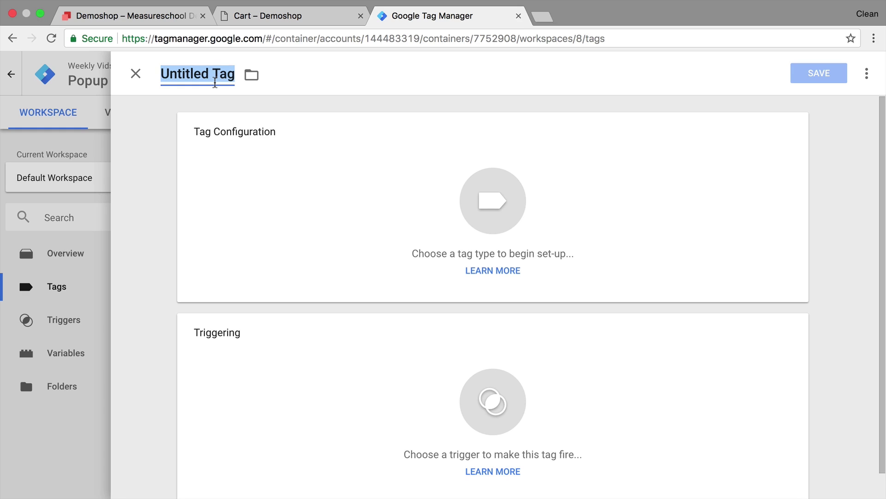
text(GA - Event - Quickview Opened)
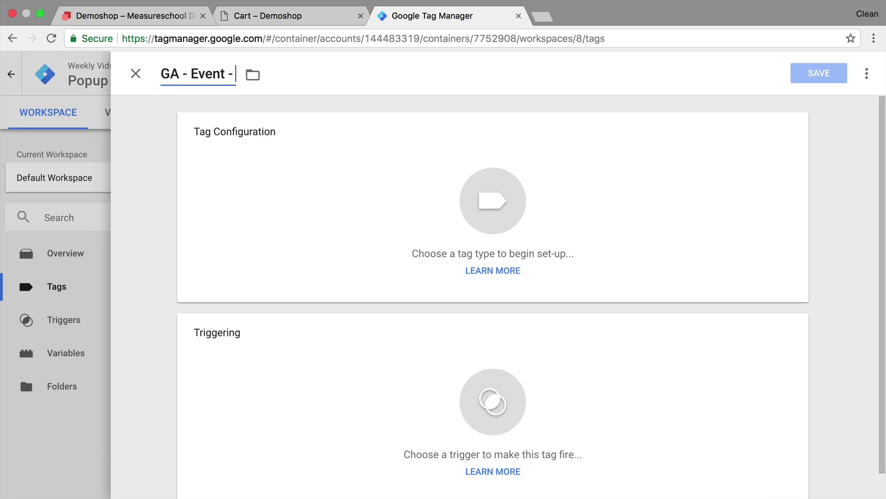
Make the tag a Universal Analytics tag with Track Type Event.
click(214, 234)
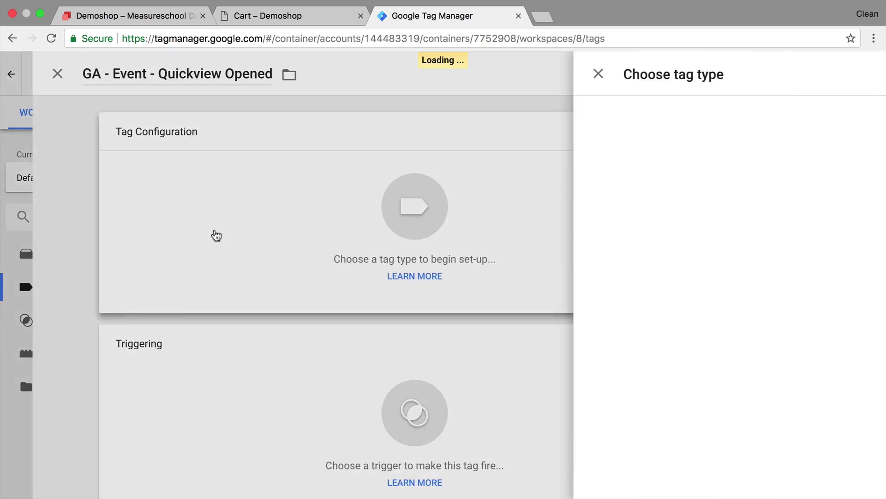
click(567, 159)
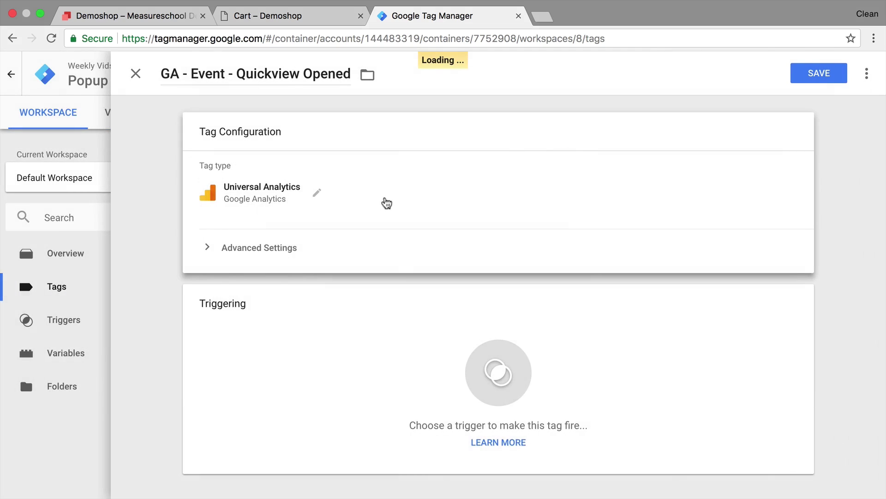
click(267, 254)
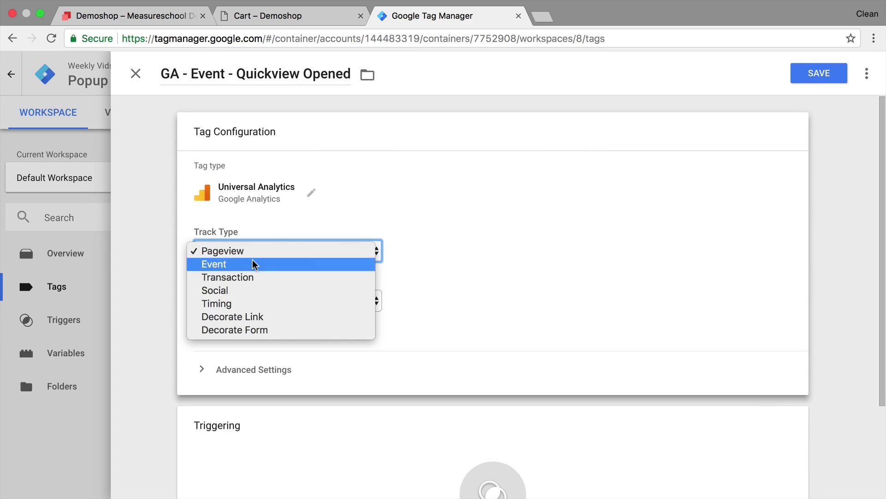
click(253, 264)
Fill the event Category with 'Quickview' and the Action with 'opened'.
scroll(273, 190, down, 3)
click(268, 184)
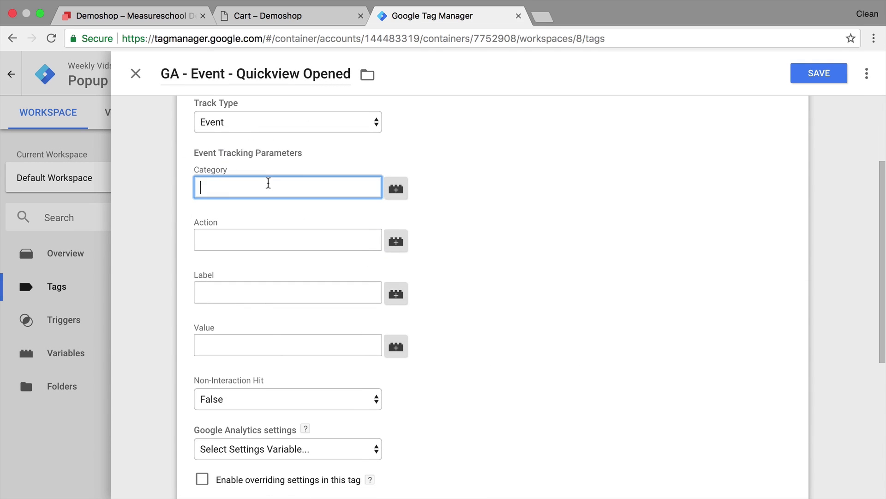
text(Quickview)
click(235, 231)
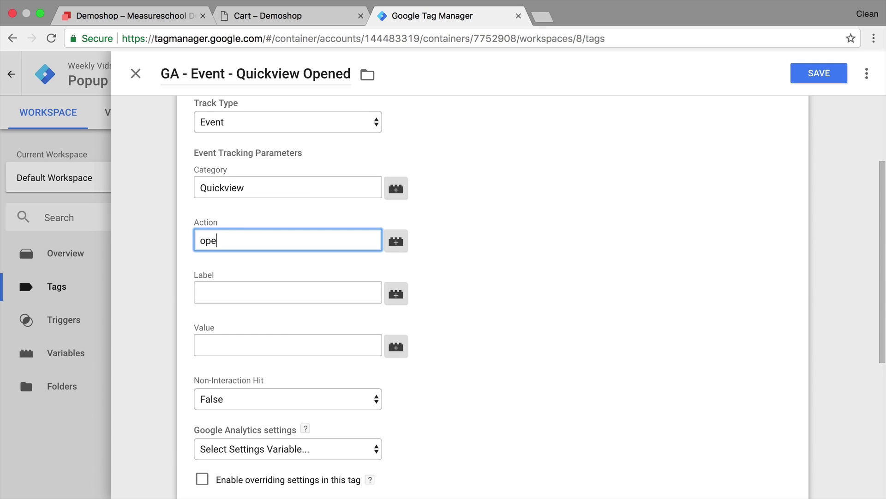
click(209, 294)
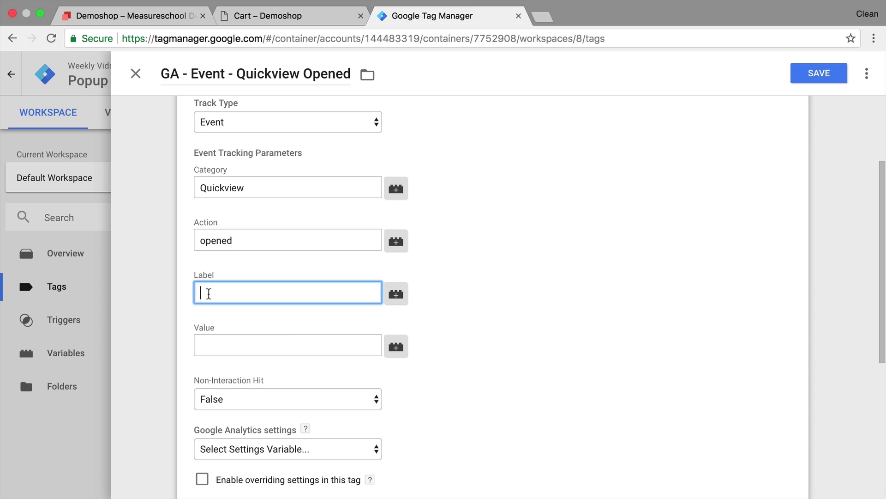
click(154, 15)
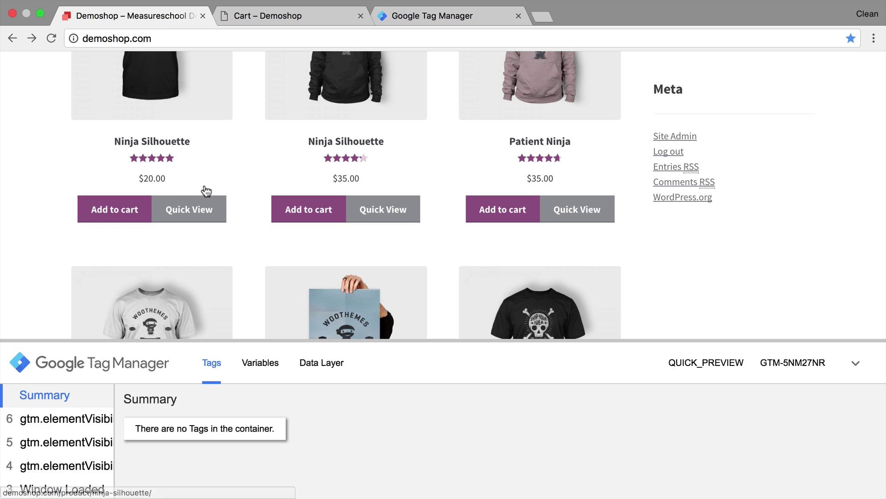
Open the Ninja Silhouette quick view and inspect the latest gtm.elementVisibility event's Variables and Data Layer.
click(189, 226)
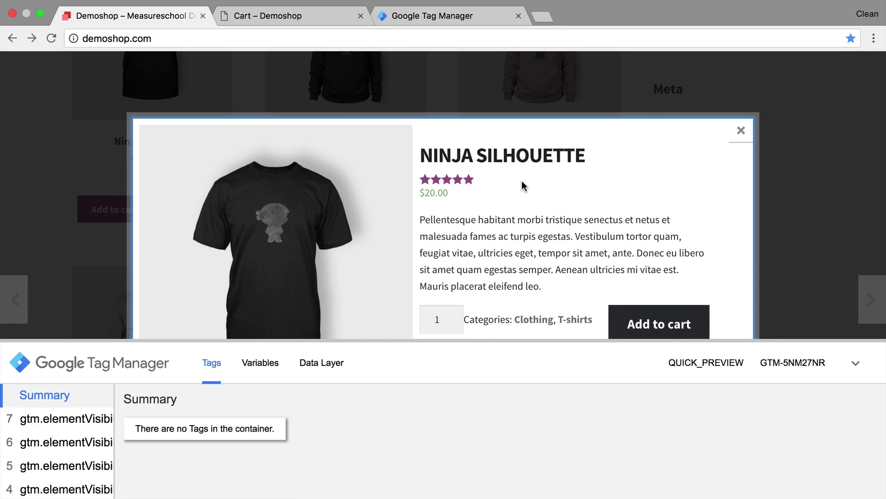
click(262, 363)
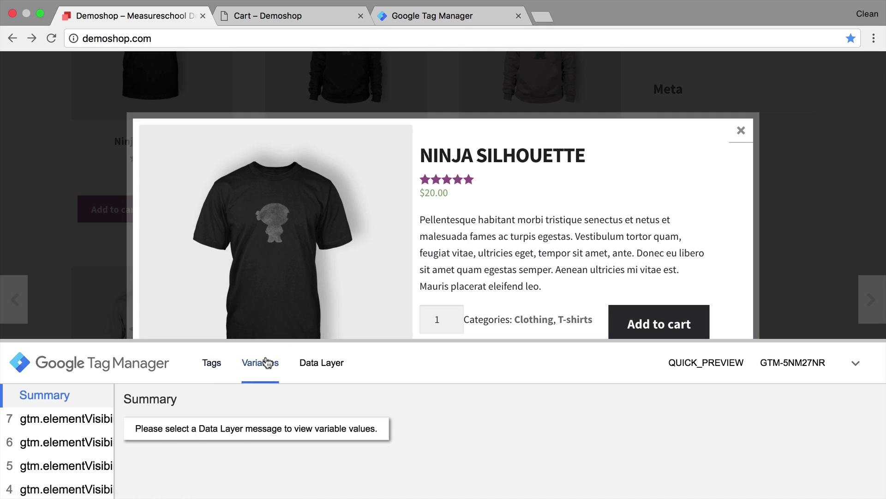
drag(269, 340, 277, 176)
click(75, 258)
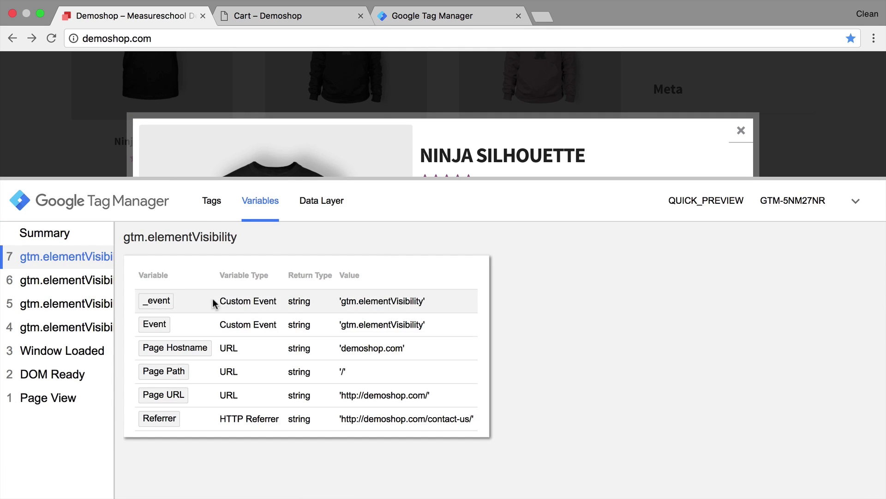
click(331, 204)
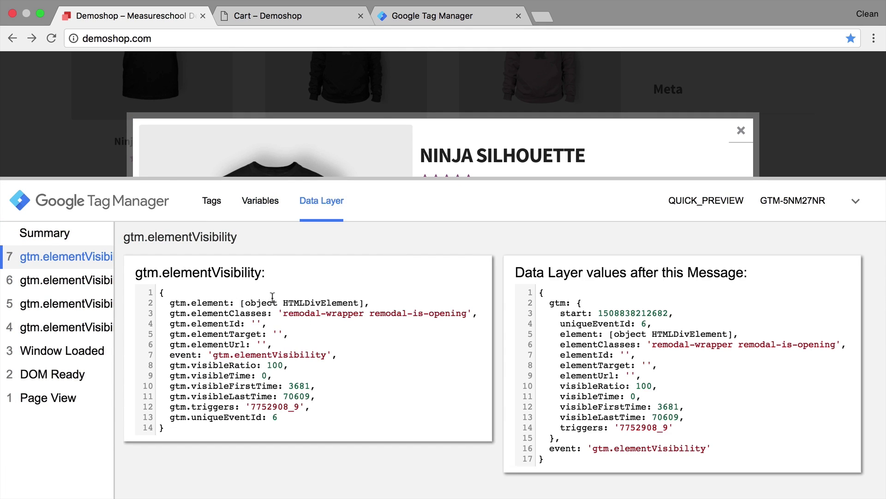
drag(243, 301, 357, 305)
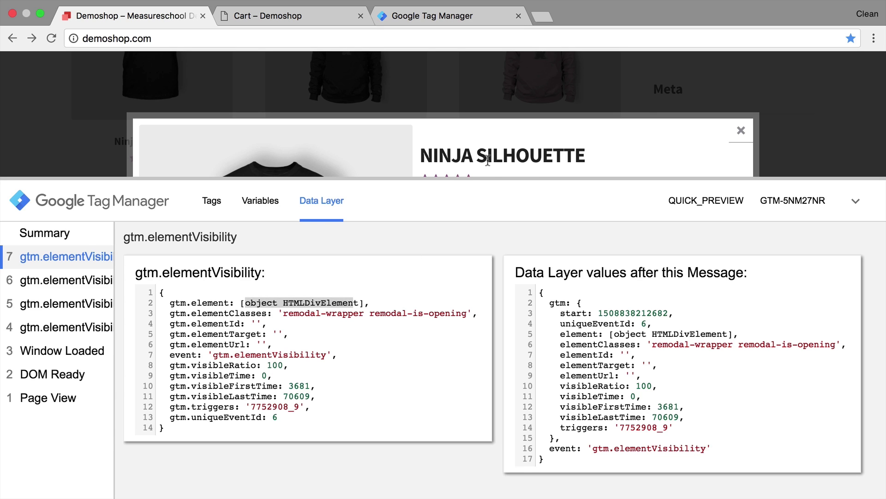
drag(455, 179, 453, 409)
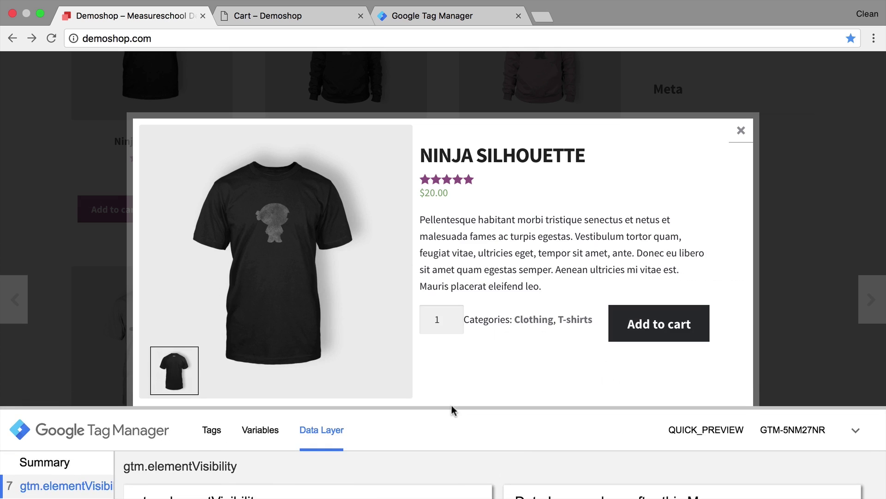
click(427, 20)
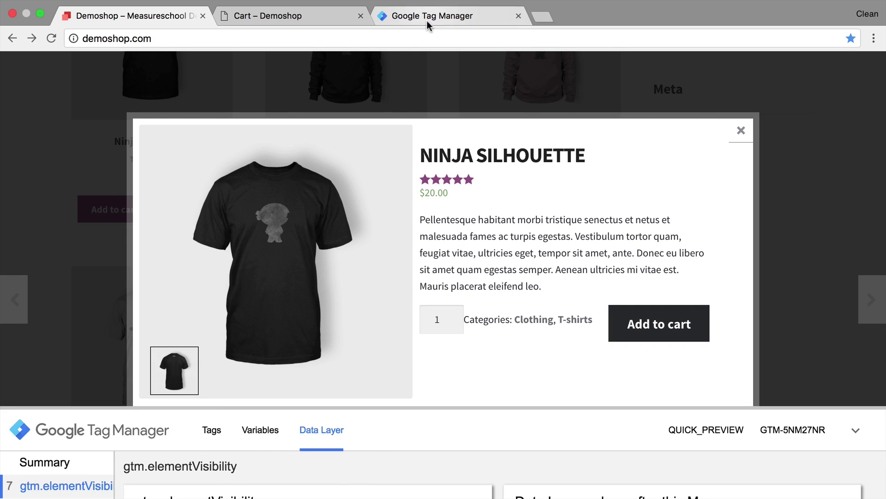
Tick 'Enable overriding settings in this tag' on the Quickview Opened tag to reveal the Tracking ID field.
click(228, 329)
scroll(229, 328, down, 3)
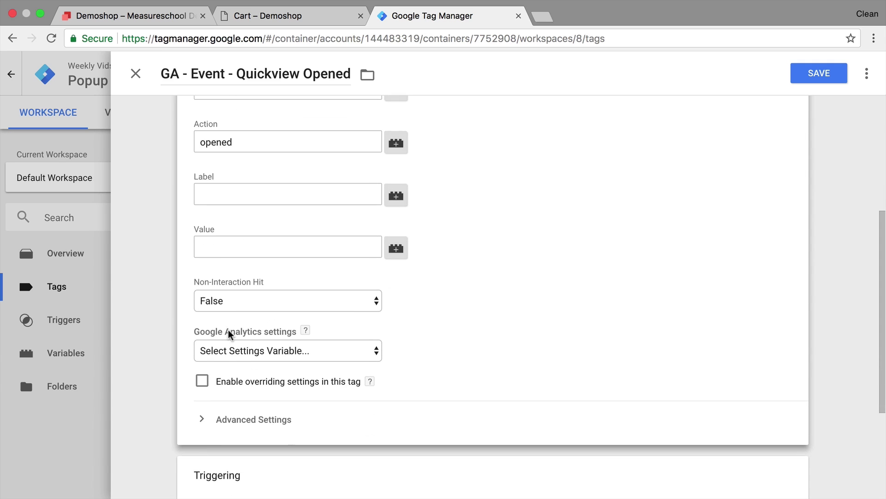
scroll(228, 328, down, 3)
click(289, 278)
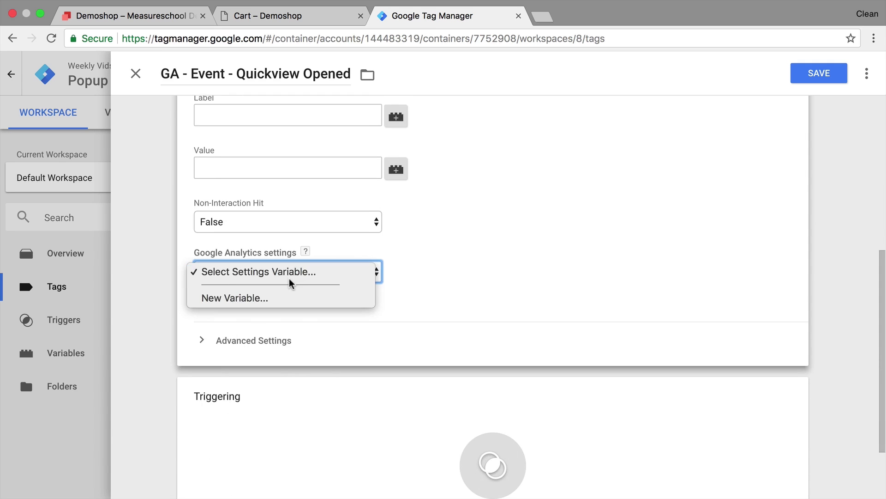
click(273, 296)
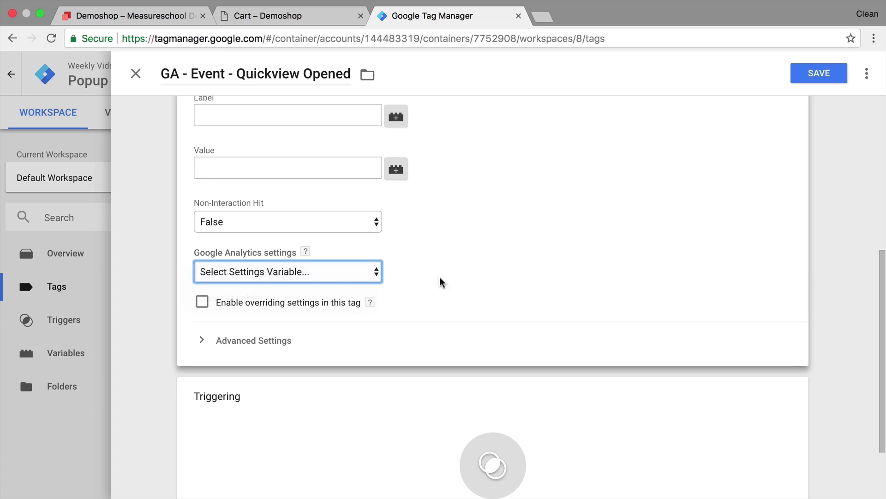
click(201, 302)
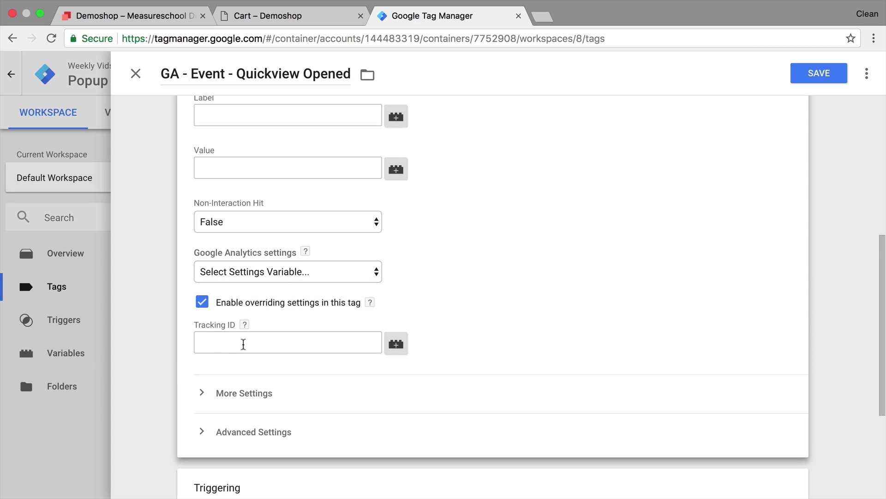
click(243, 343)
click(634, 229)
click(543, 19)
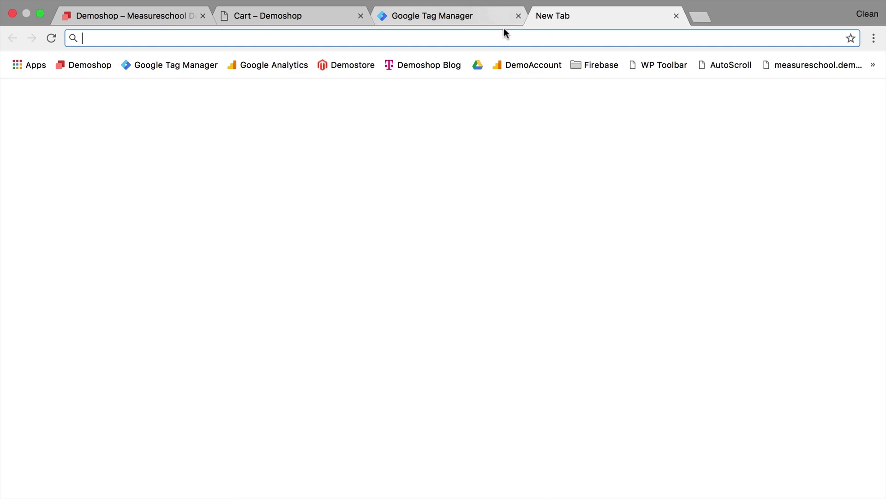
Go to the demoshop.com Master view's Tracking Code page and copy its Tracking ID.
click(258, 65)
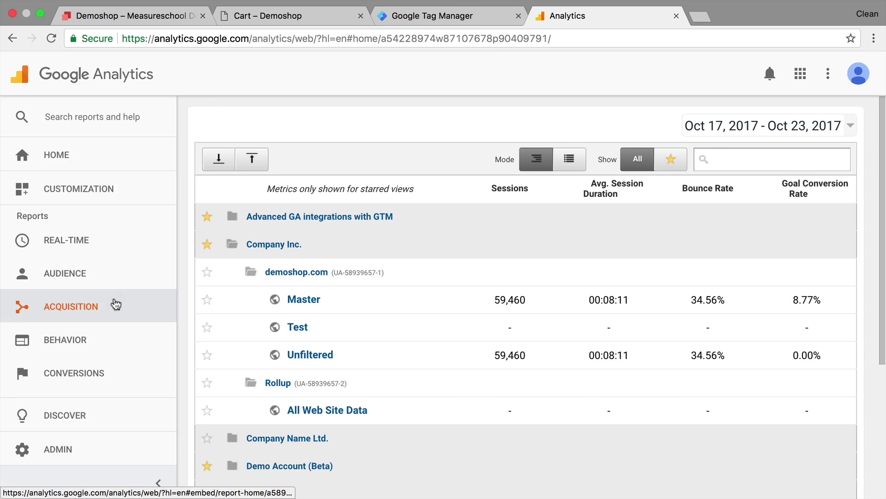
click(115, 305)
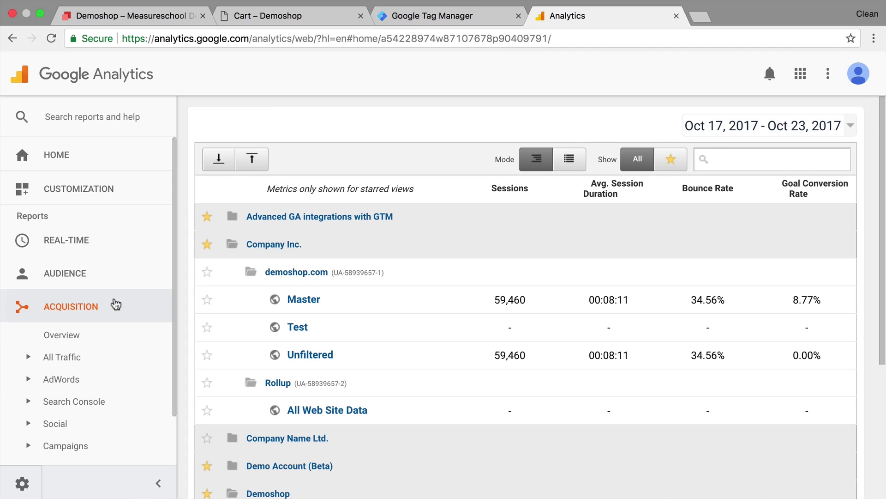
click(305, 300)
click(23, 483)
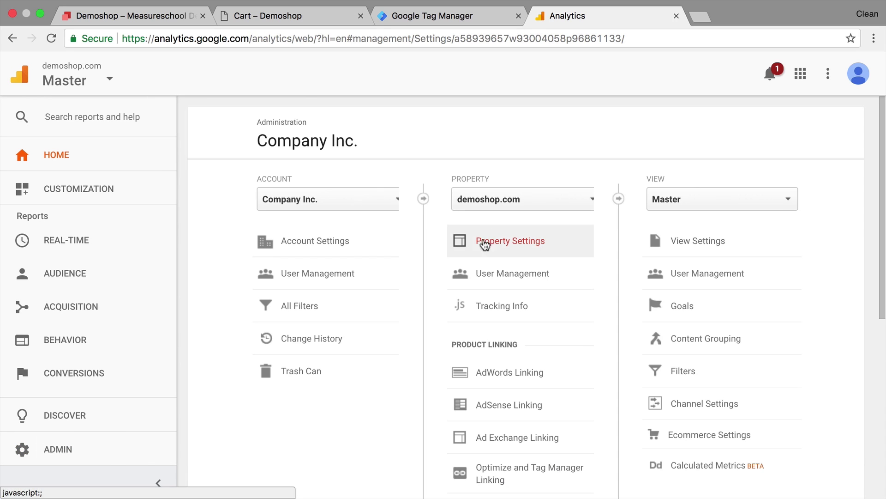
click(475, 303)
drag(522, 207, 425, 206)
key(super+c)
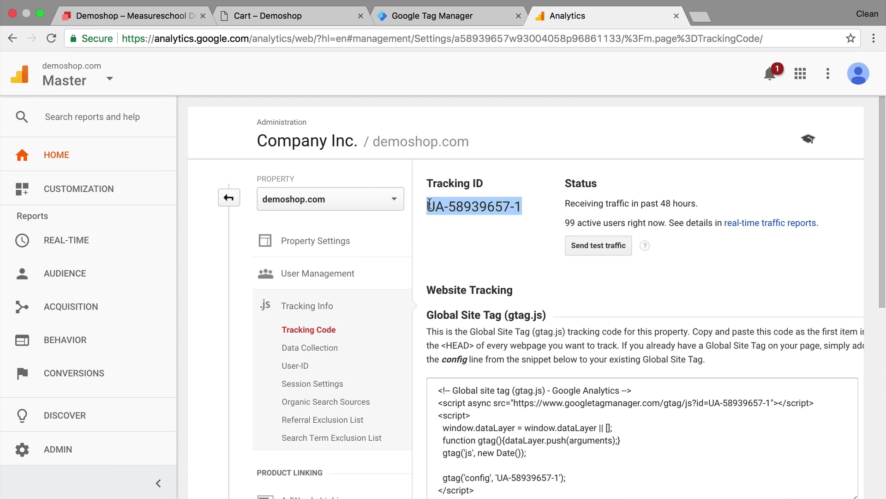
Paste the copied Analytics tracking ID into the tag's Tracking ID field.
click(401, 16)
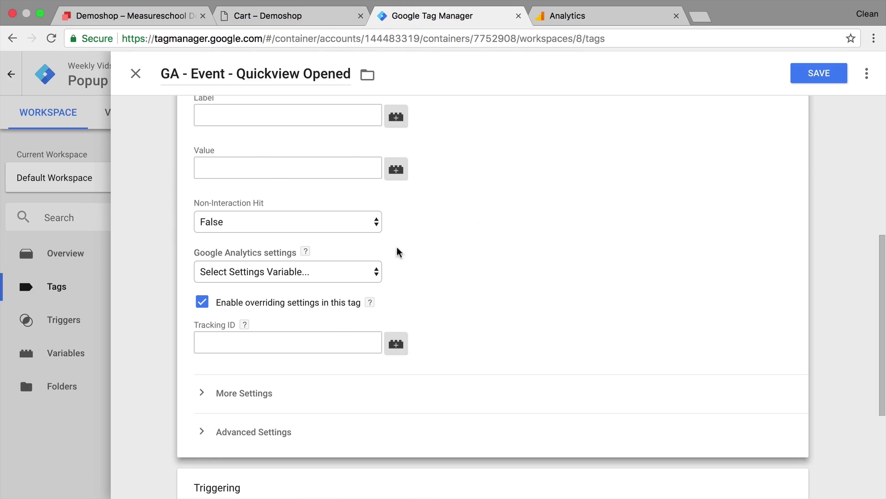
click(266, 334)
key(super+v)
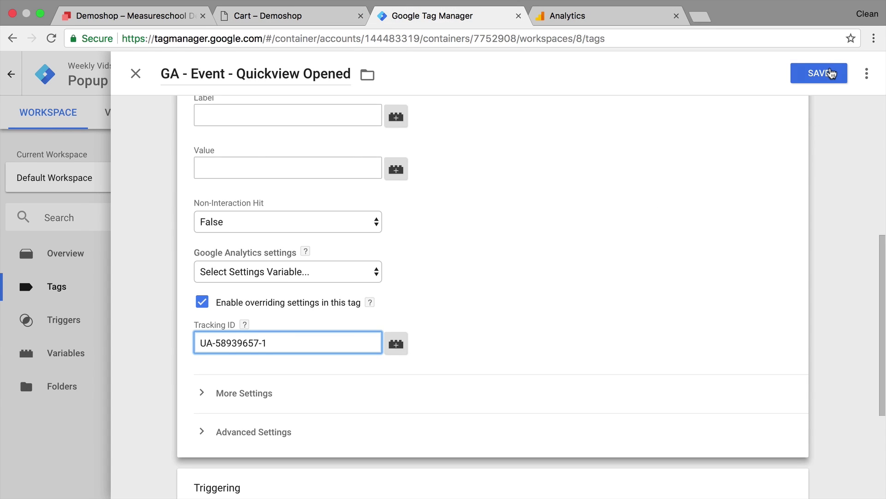
scroll(659, 283, down, 5)
Attach the 'vis - Quickview opened' trigger, save the tag, and refresh the preview.
click(786, 303)
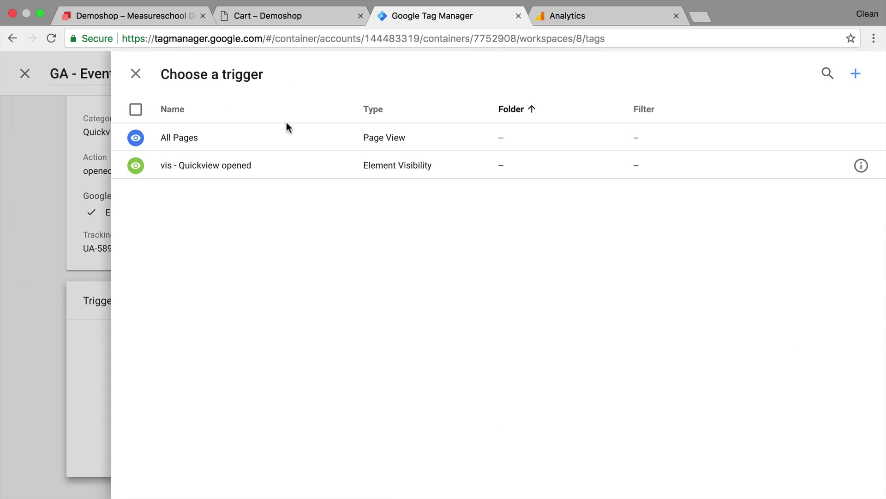
click(226, 167)
click(819, 73)
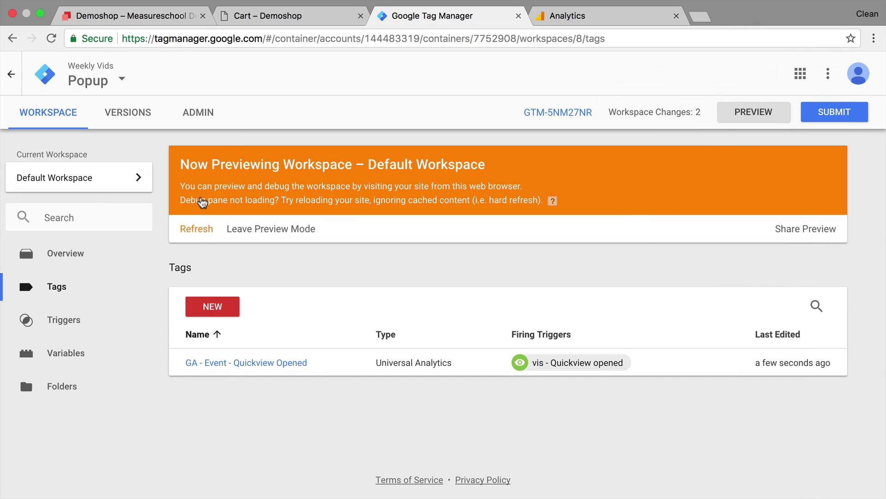
click(197, 230)
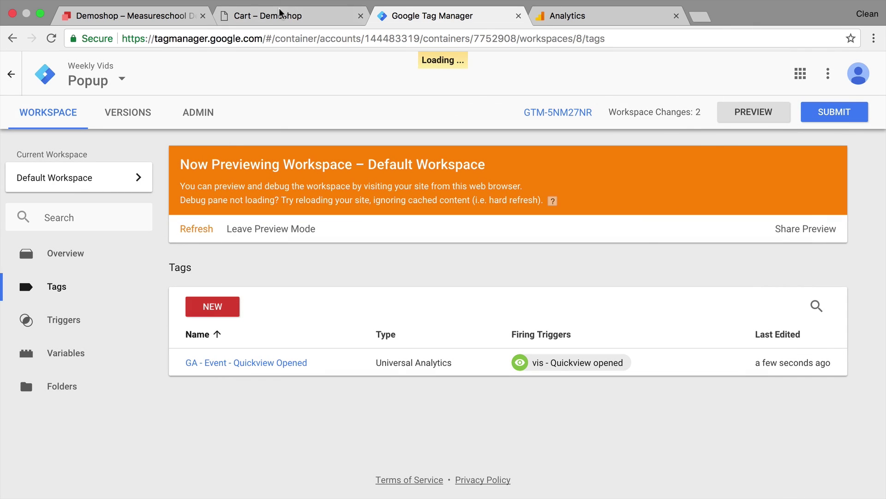
click(280, 14)
Reload Demoshop and open the Ninja Silhouette quick view to confirm GA - Event - Quickview Opened fires.
click(139, 16)
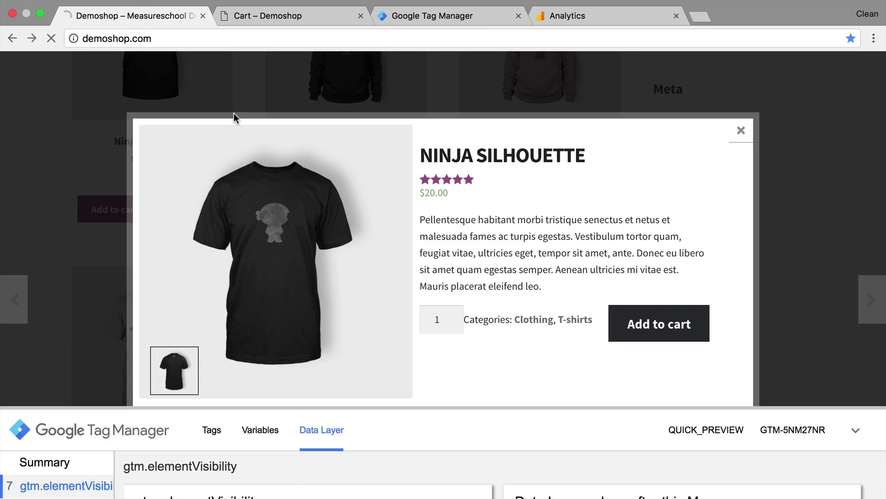
key(super+r)
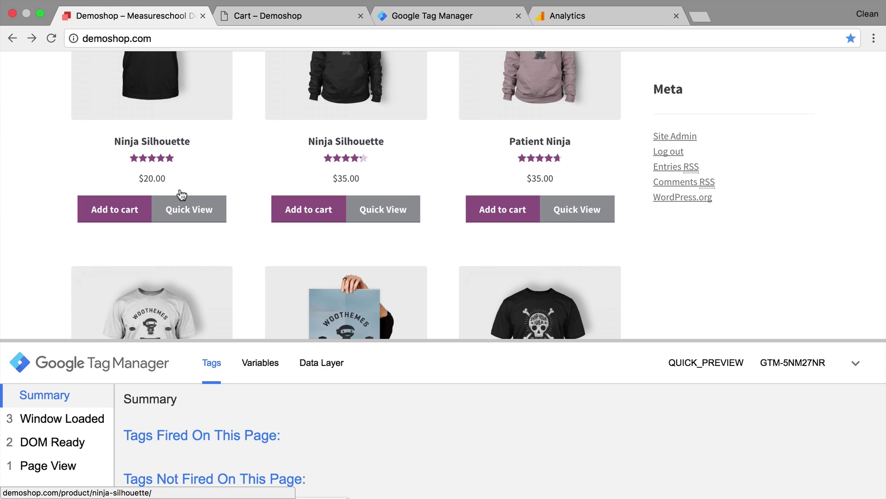
click(187, 206)
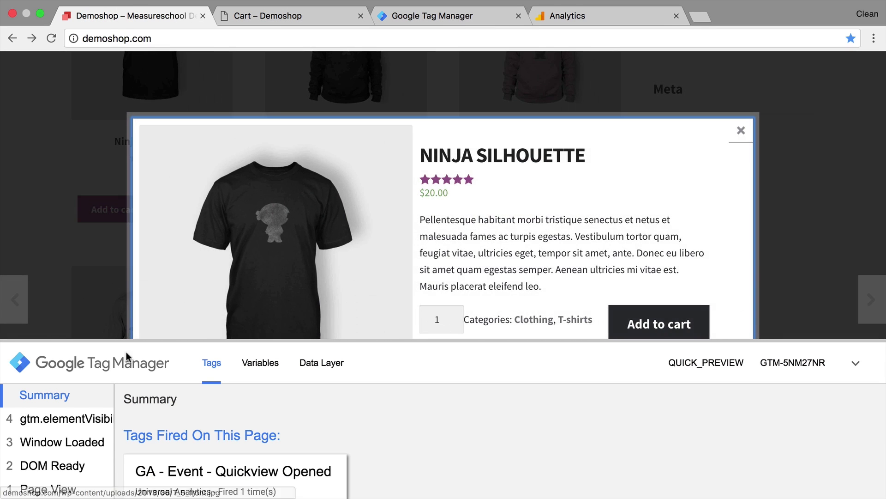
click(595, 21)
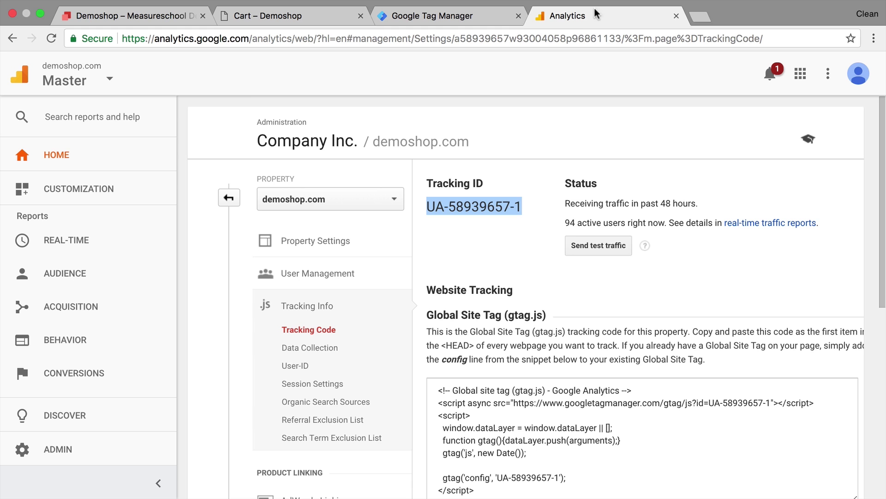
Check the Quickview / opened event in Real-Time Events, then review Top Events in Behavior's Events Overview.
click(81, 242)
click(49, 362)
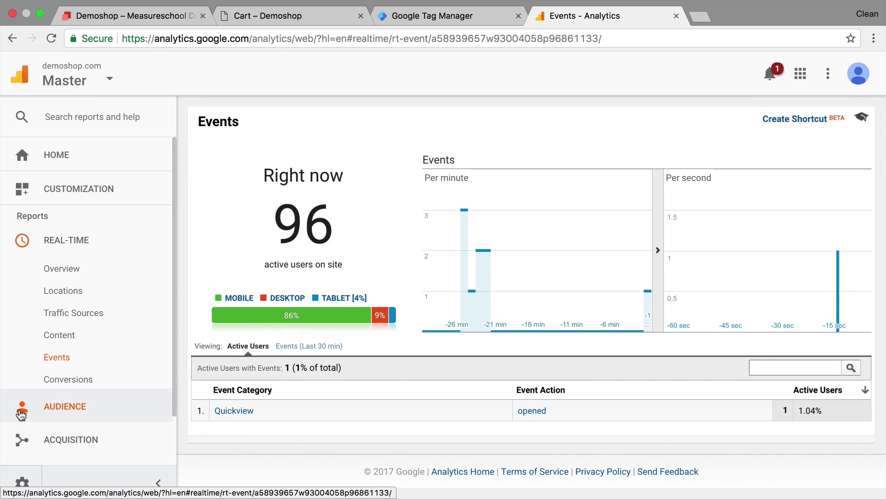
click(20, 411)
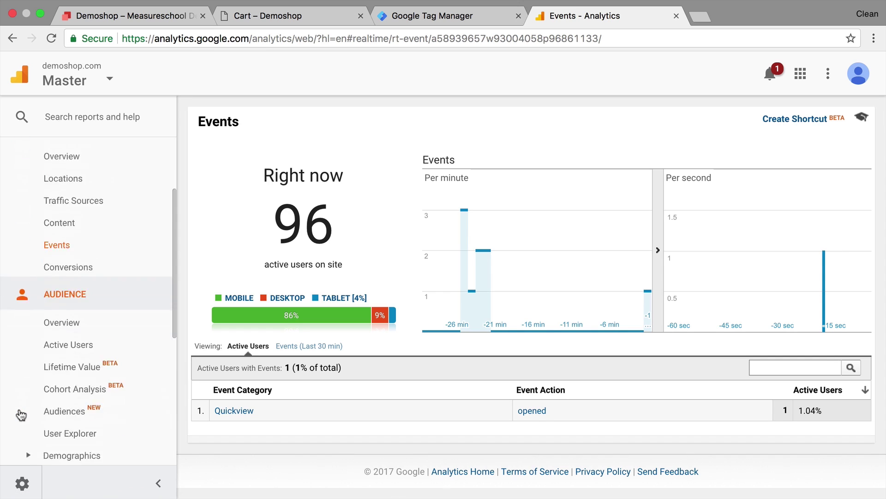
click(21, 415)
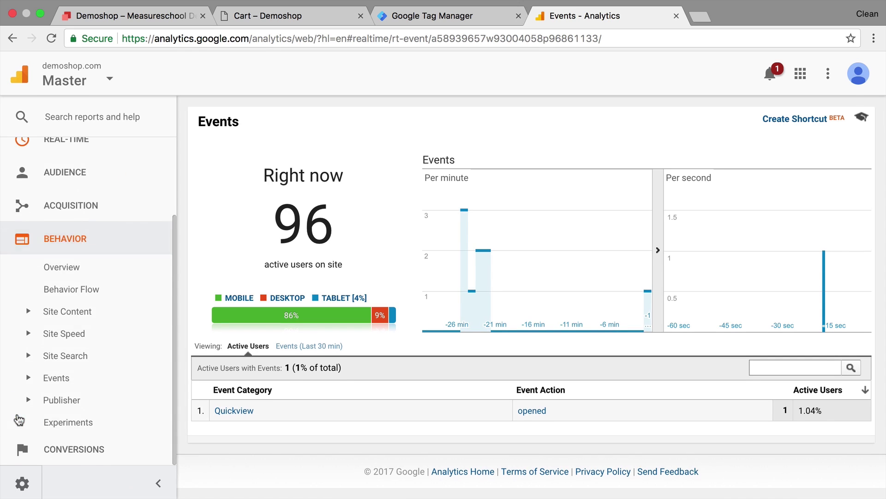
click(51, 377)
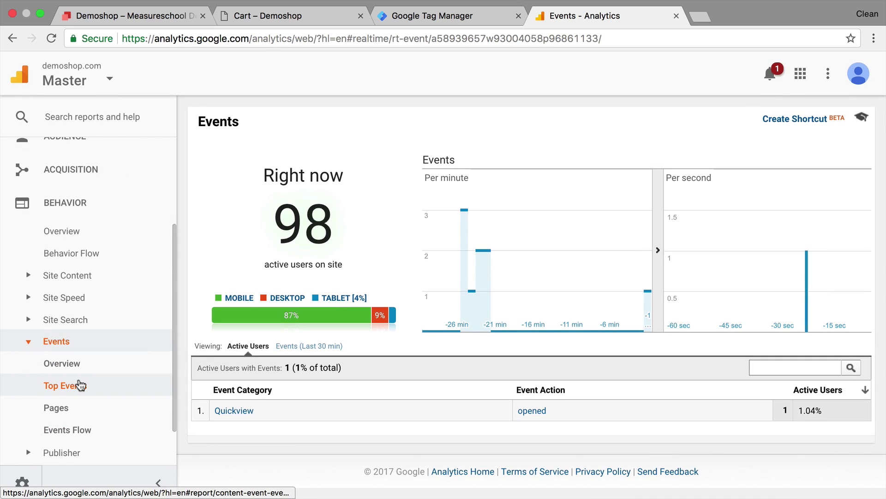
click(72, 367)
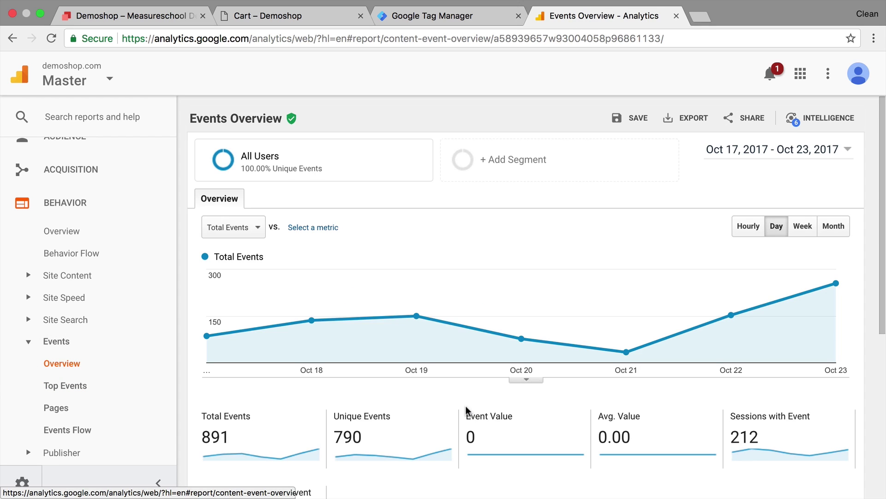
scroll(396, 447, down, 6)
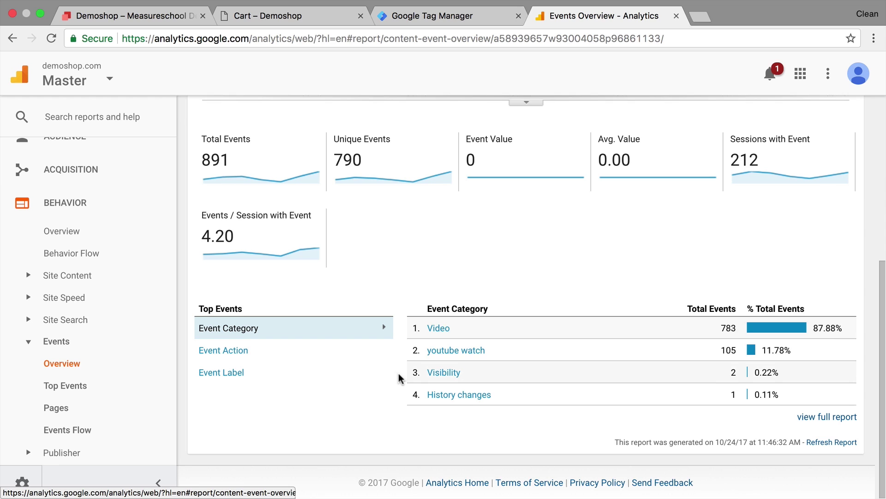
click(401, 28)
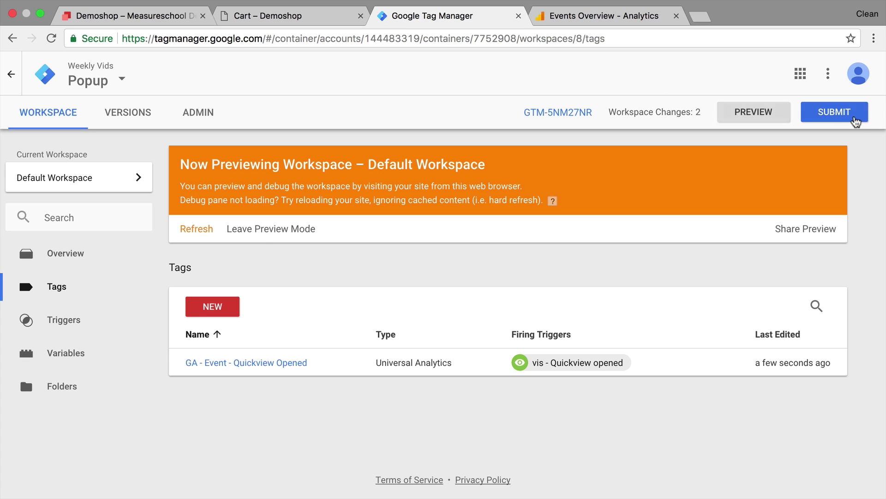
Submit the workspace and publish it as version 'Quickview Event Tracking'.
click(854, 122)
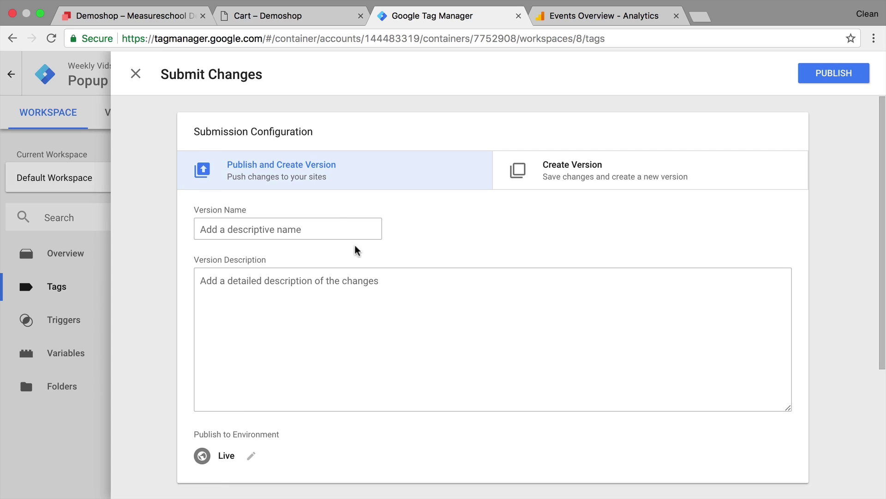
click(344, 218)
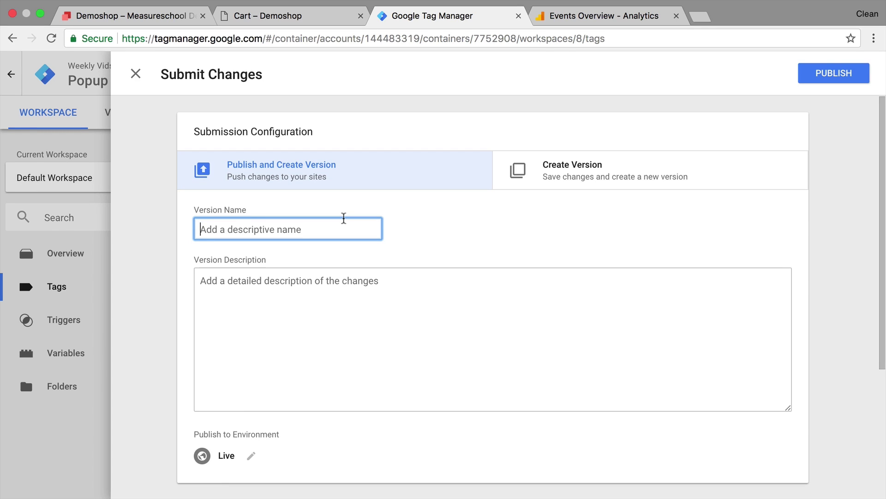
text(Quickview Event Tracking)
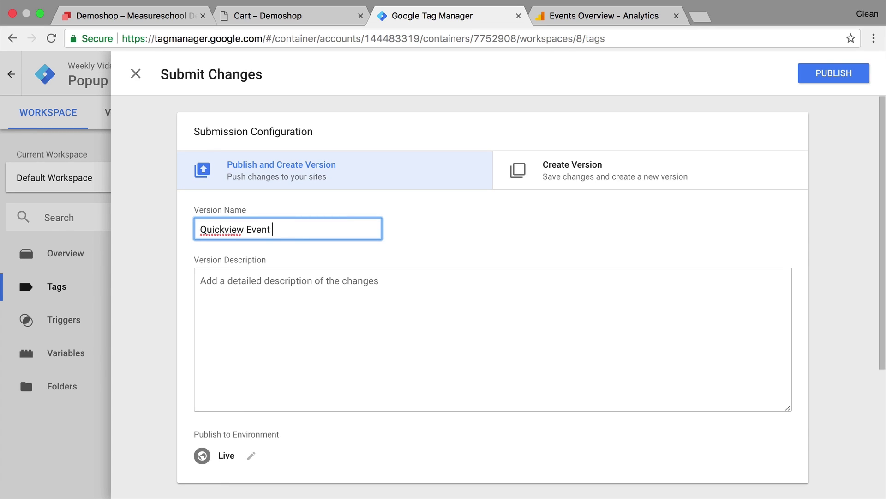
click(838, 77)
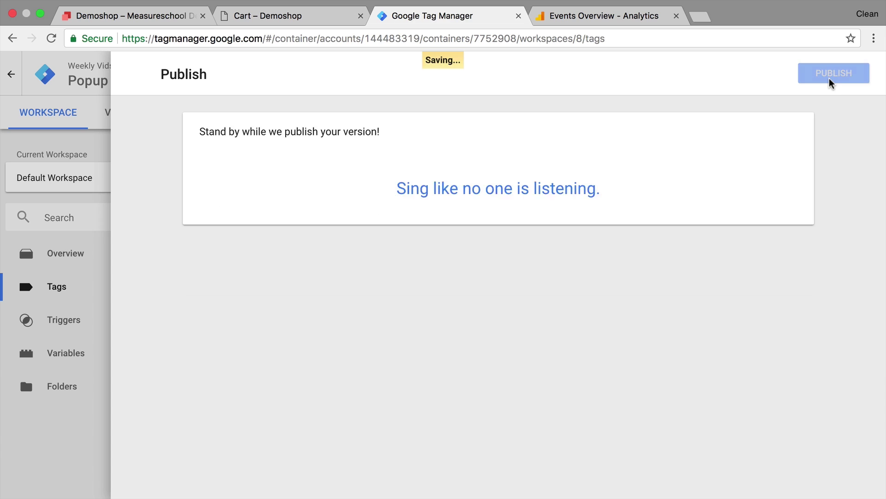